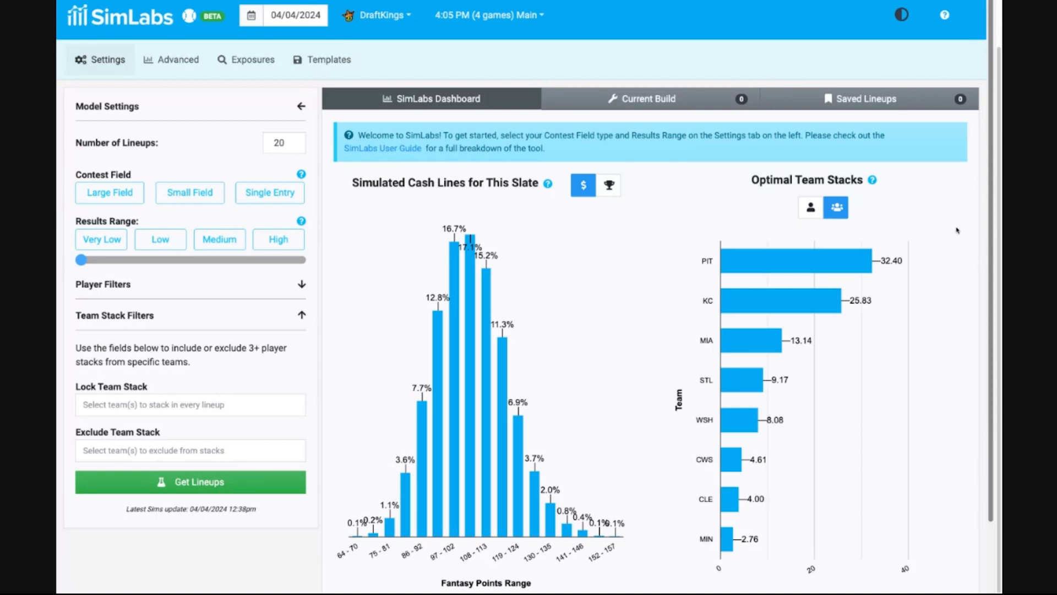
pyautogui.scroll(-1, 942, 259)
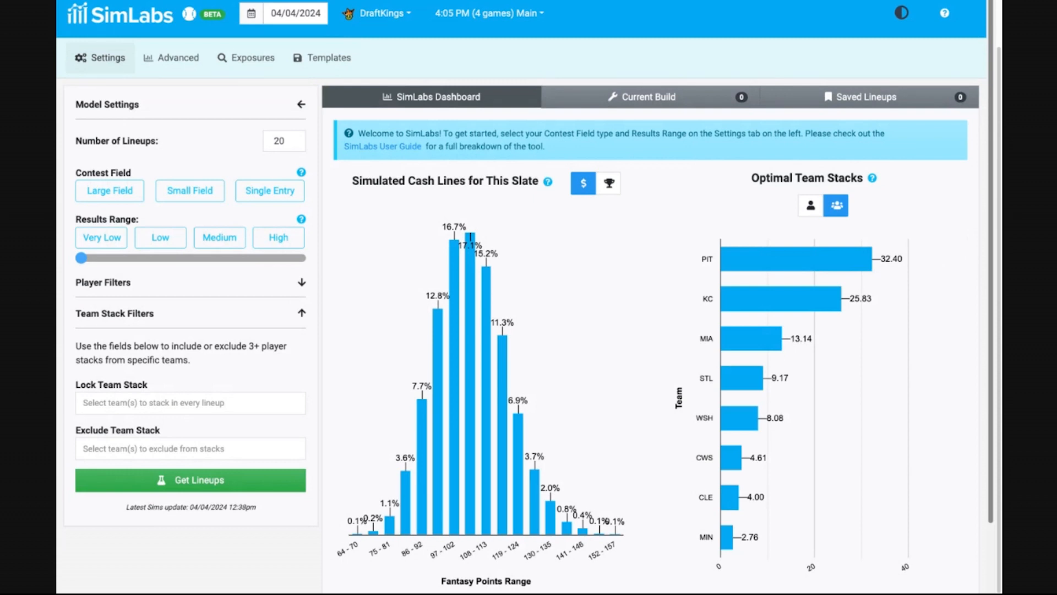
pyautogui.scroll(-1, 529, 298)
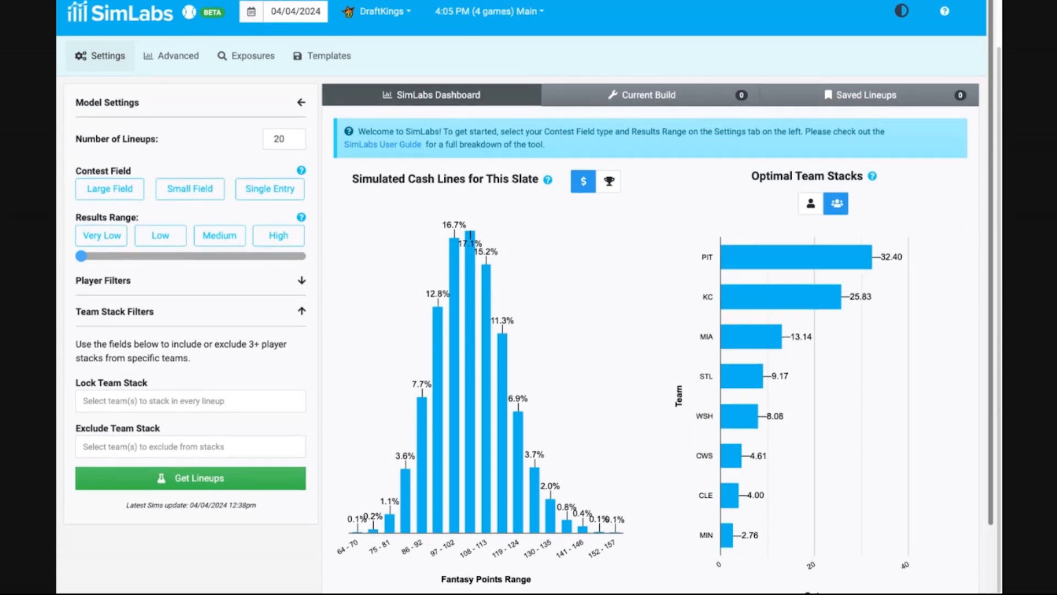
pyautogui.scroll(1, 528, 297)
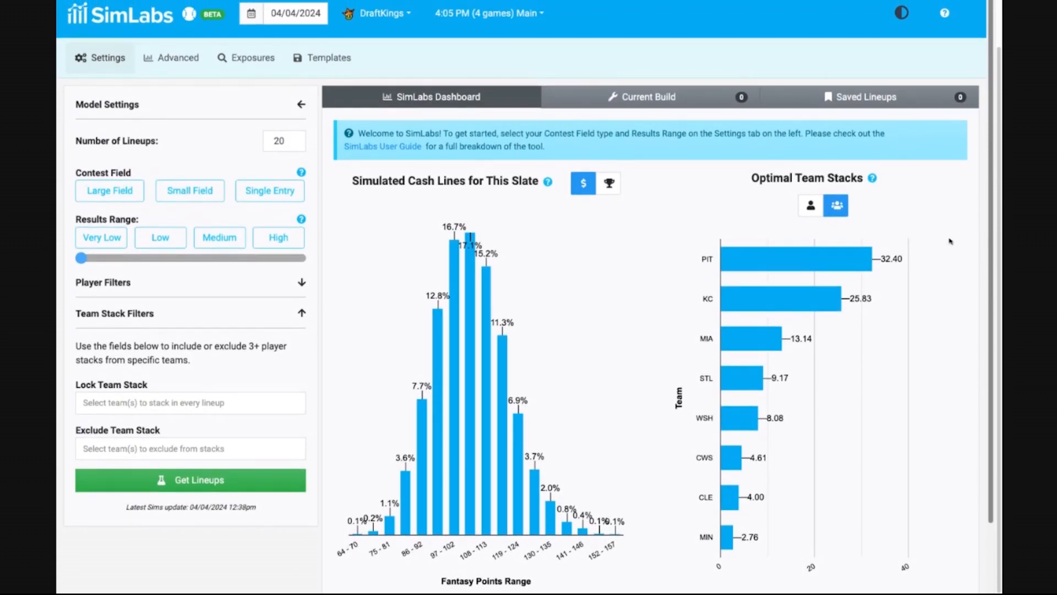
pyautogui.scroll(-1, 949, 241)
pyautogui.scroll(1, 949, 241)
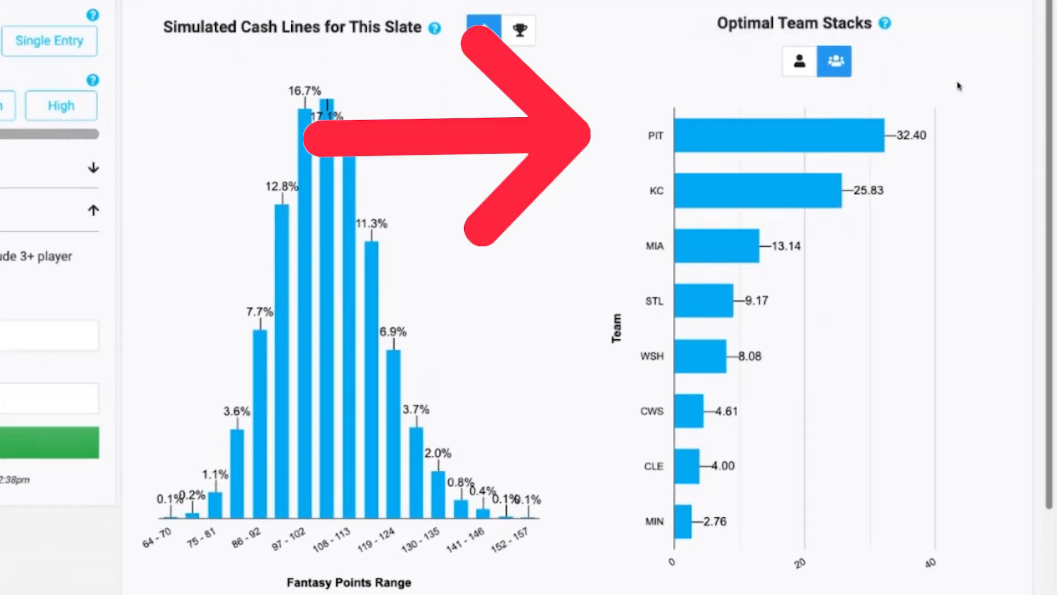
pyautogui.scroll(-1, 973, 101)
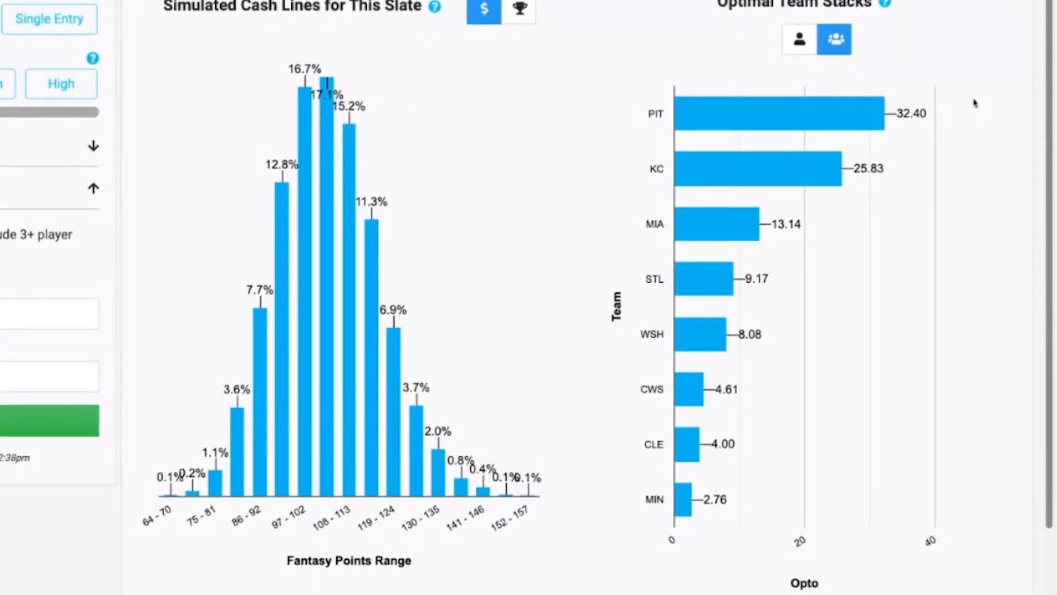
pyautogui.scroll(1, 589, 220)
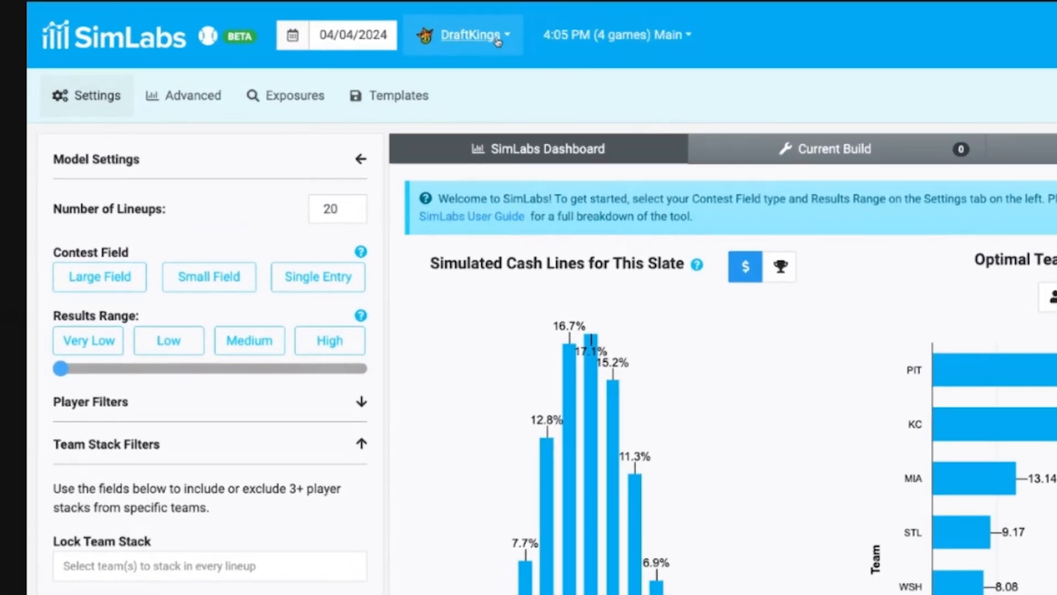
# - Show the available contest sites and the slate choices for the selected date
pyautogui.click(382, 15)
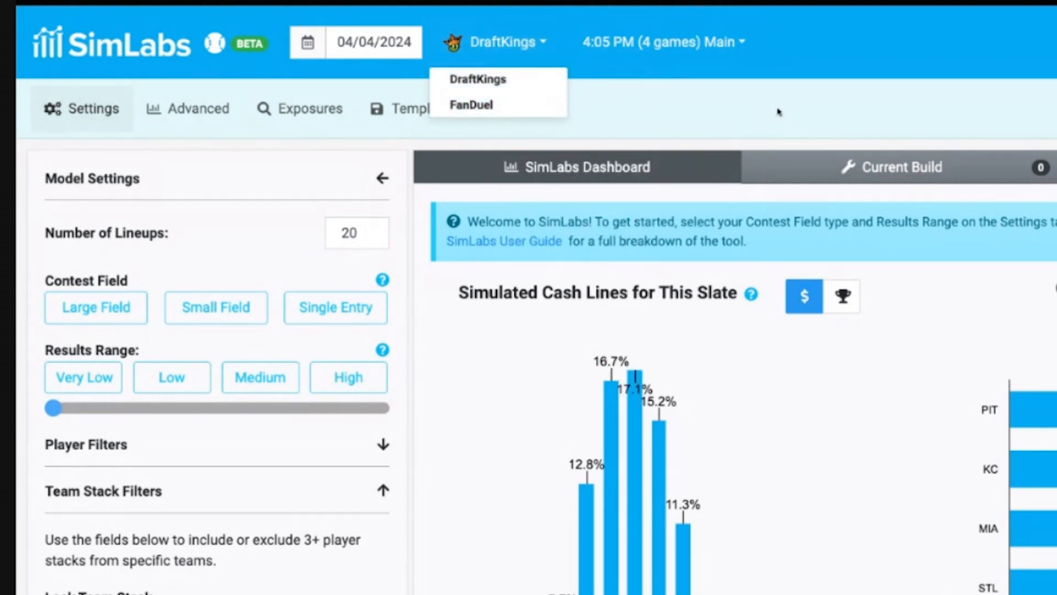
pyautogui.click(716, 44)
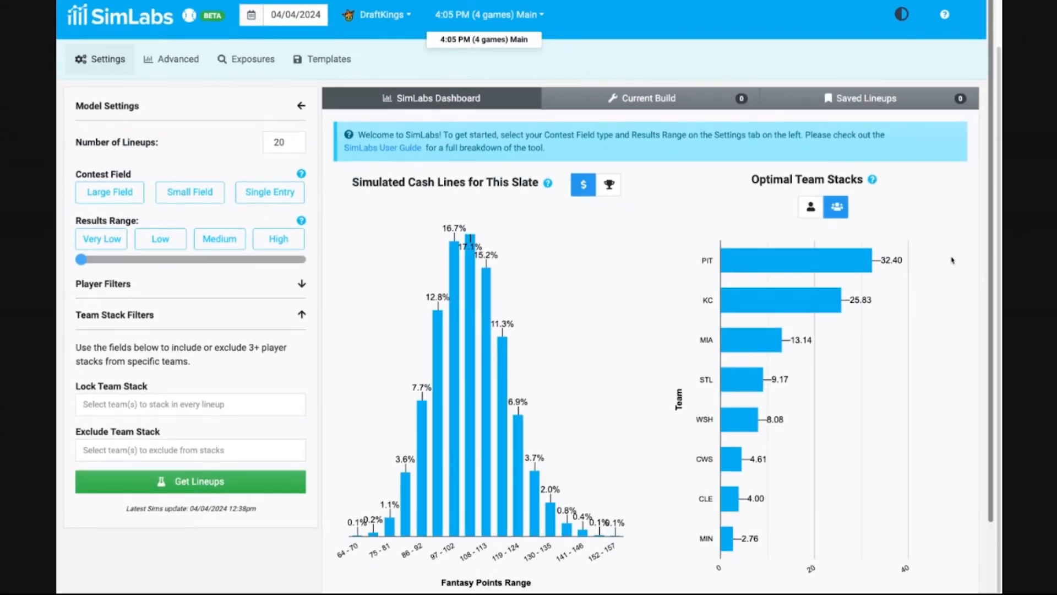
pyautogui.scroll(-1, 991, 394)
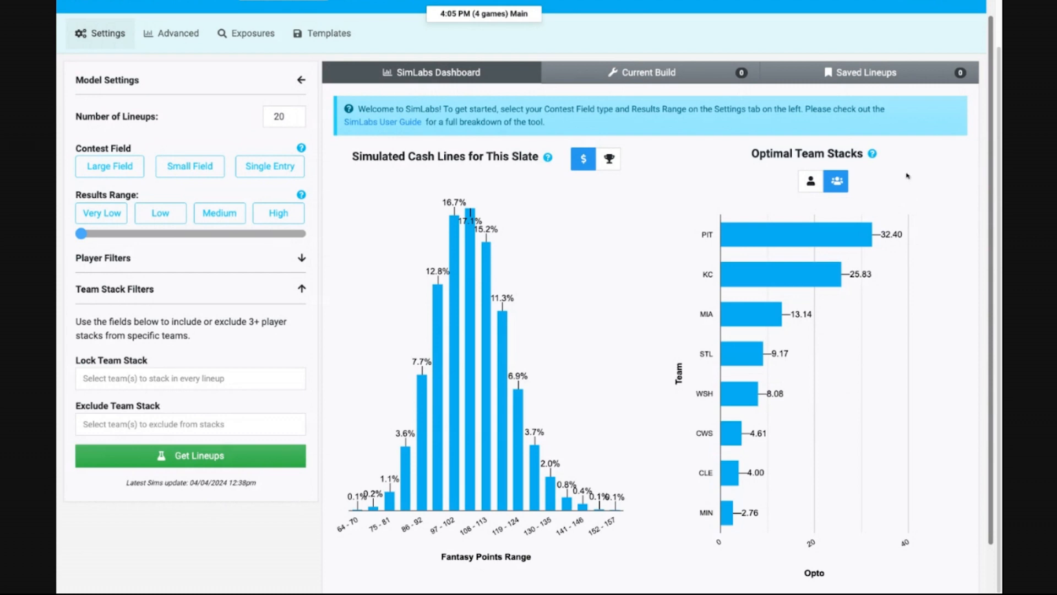
# - Show optimal versus projected ownership for individual SP players as a chart, and return it to the table view
pyautogui.moveTo(797, 236)
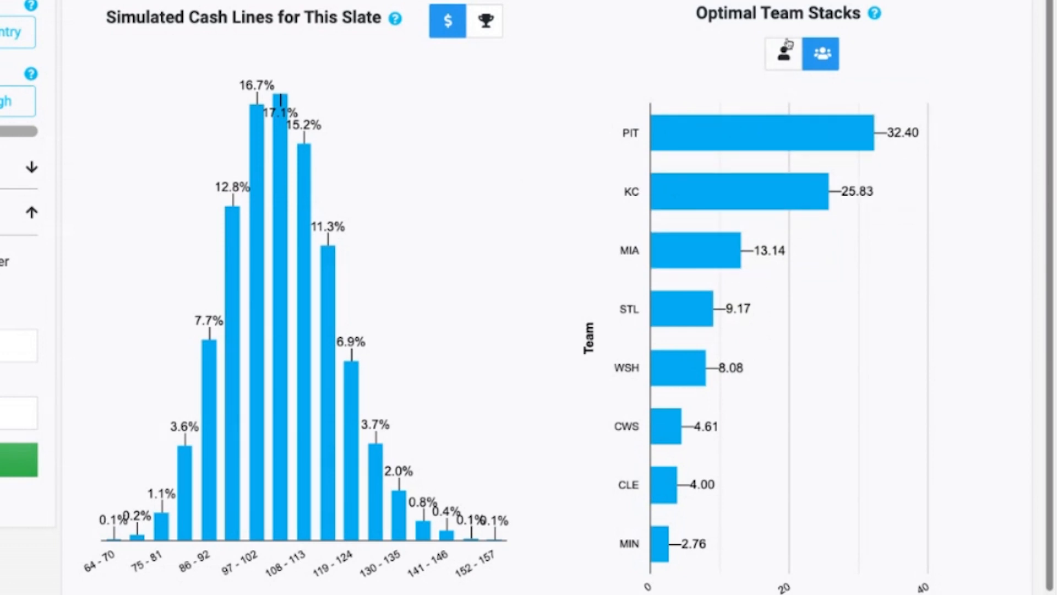
pyautogui.click(777, 58)
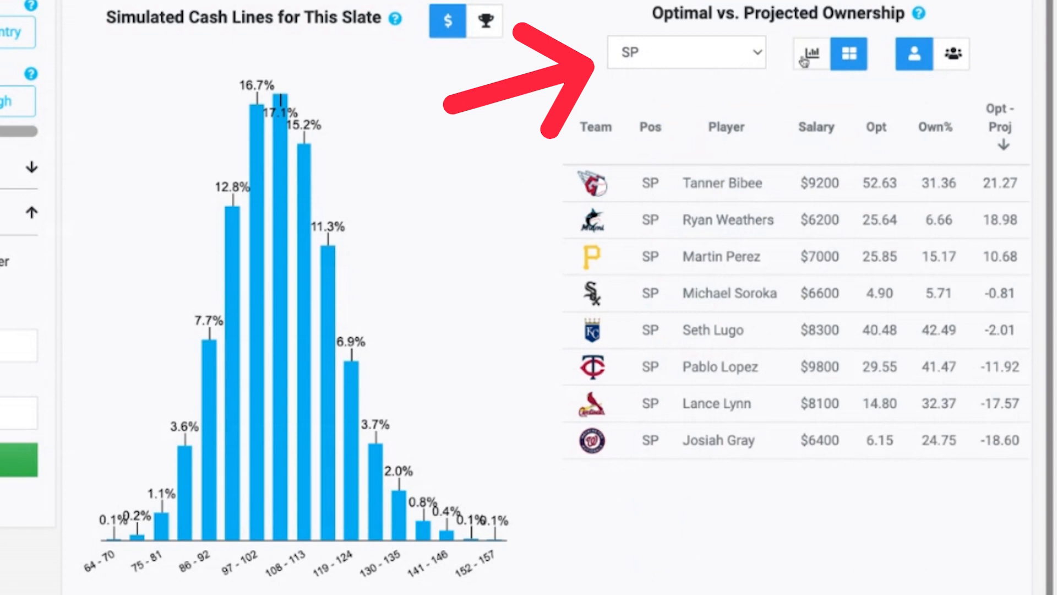
pyautogui.click(803, 57)
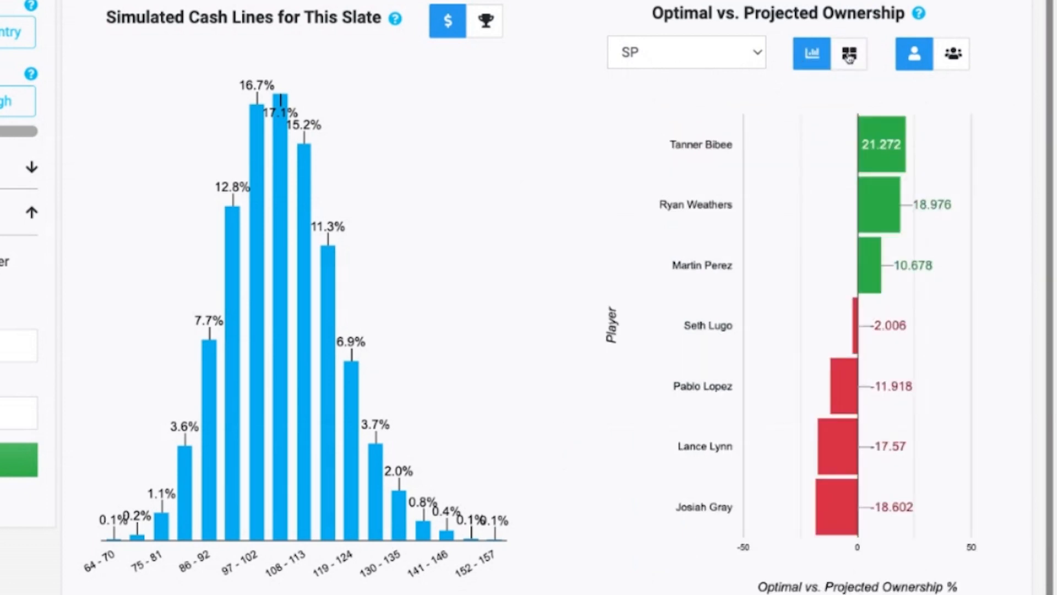
pyautogui.click(849, 55)
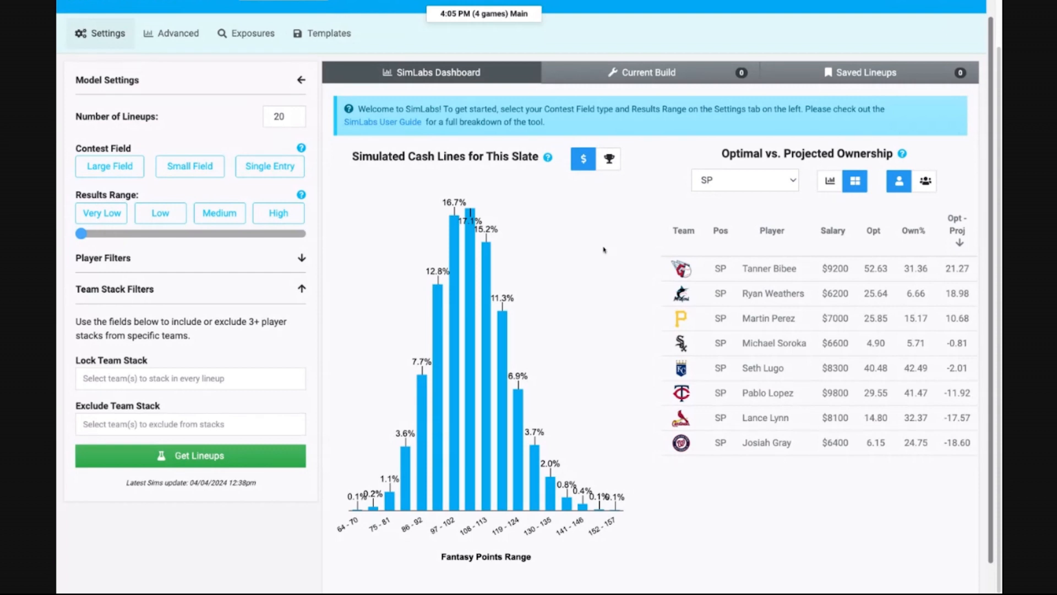
# - Set the contest field to Large Field and the results range to 100%
pyautogui.scroll(1, 606, 250)
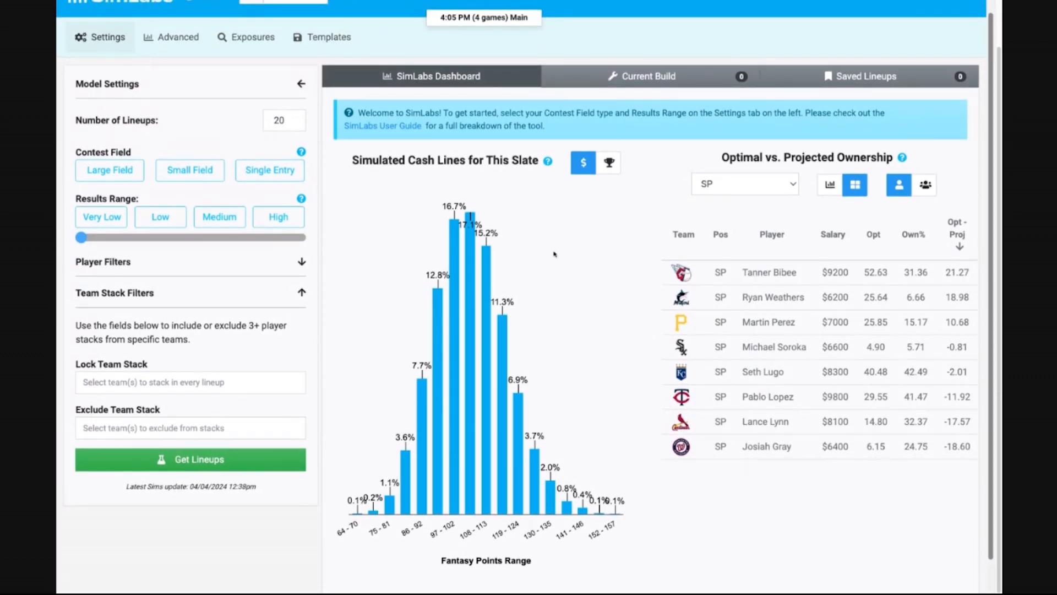
pyautogui.scroll(1, 556, 259)
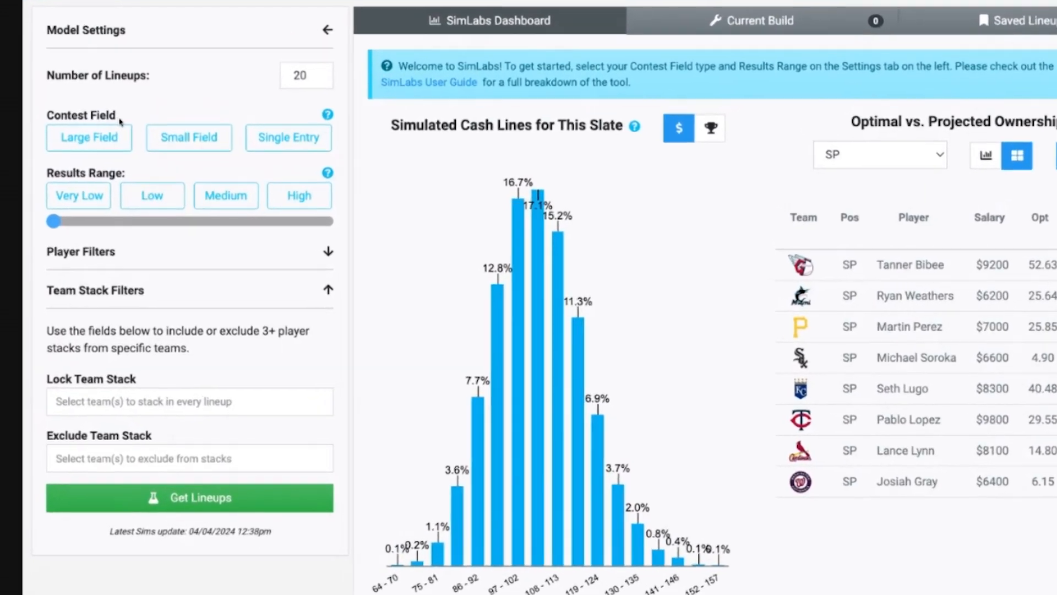
pyautogui.click(220, 175)
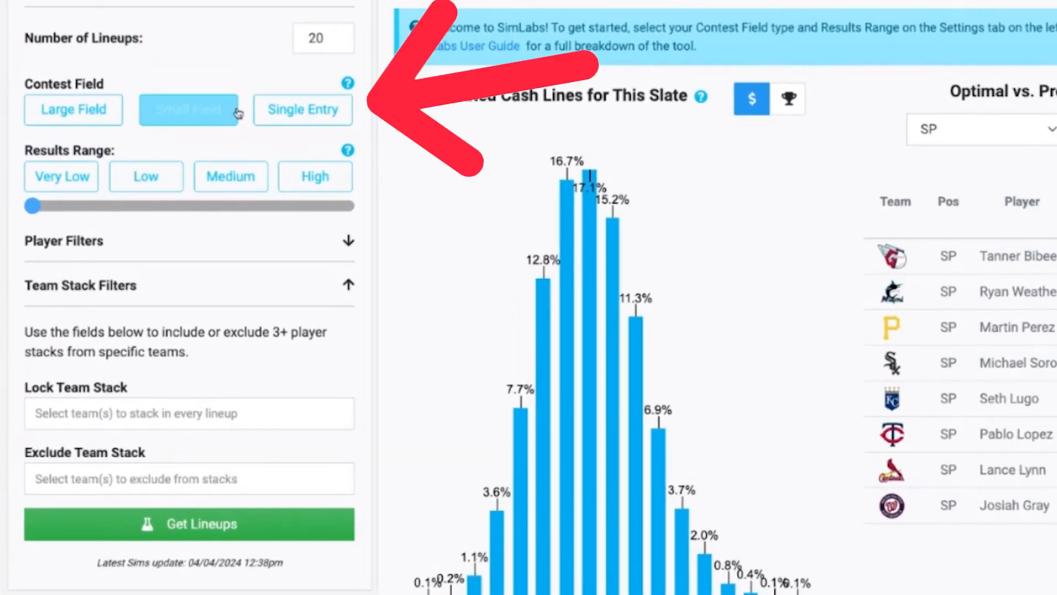
pyautogui.click(110, 112)
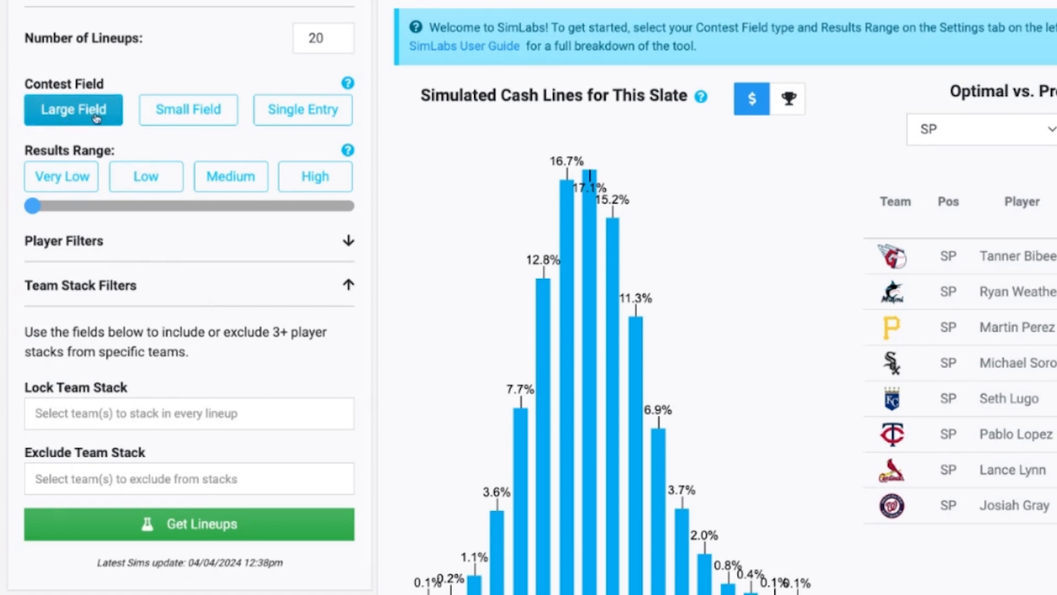
pyautogui.click(64, 169)
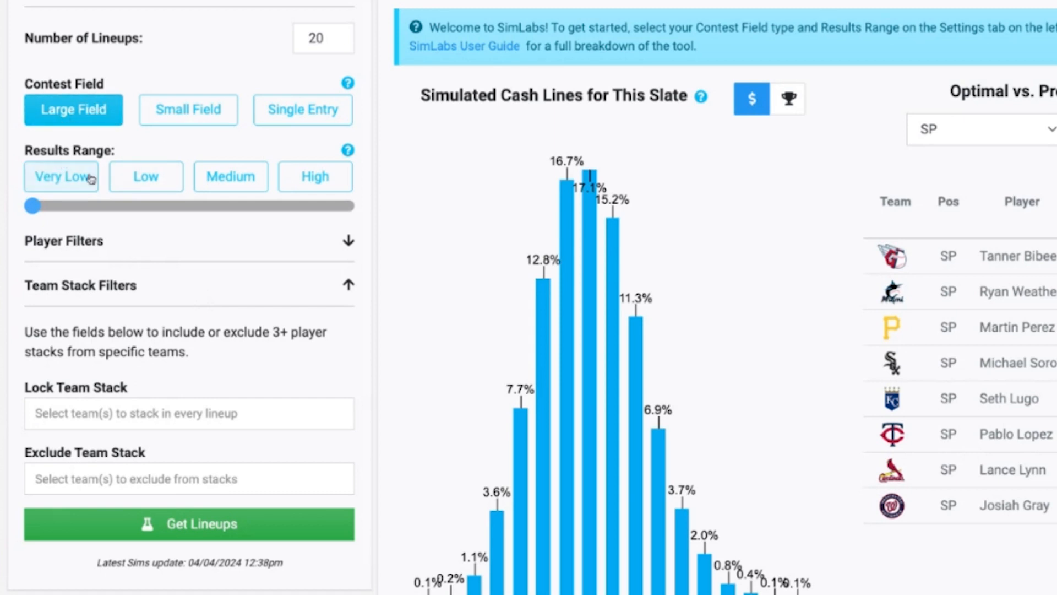
pyautogui.click(315, 176)
pyautogui.moveTo(299, 205); pyautogui.dragTo(346, 205)
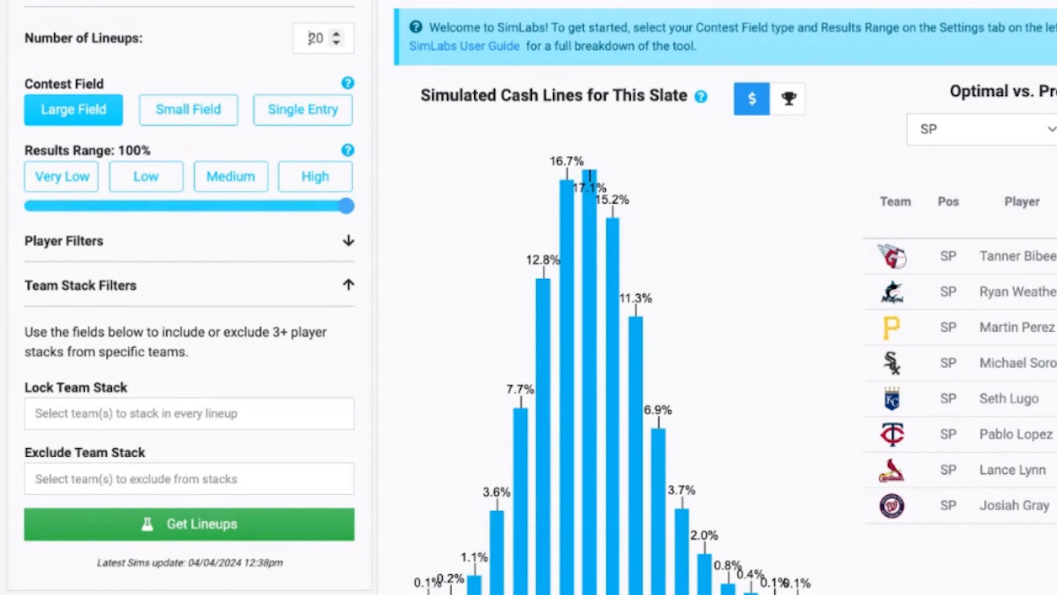
# - Set the number of lineups to 150
pyautogui.doubleClick(309, 38)
pyautogui.write('15')
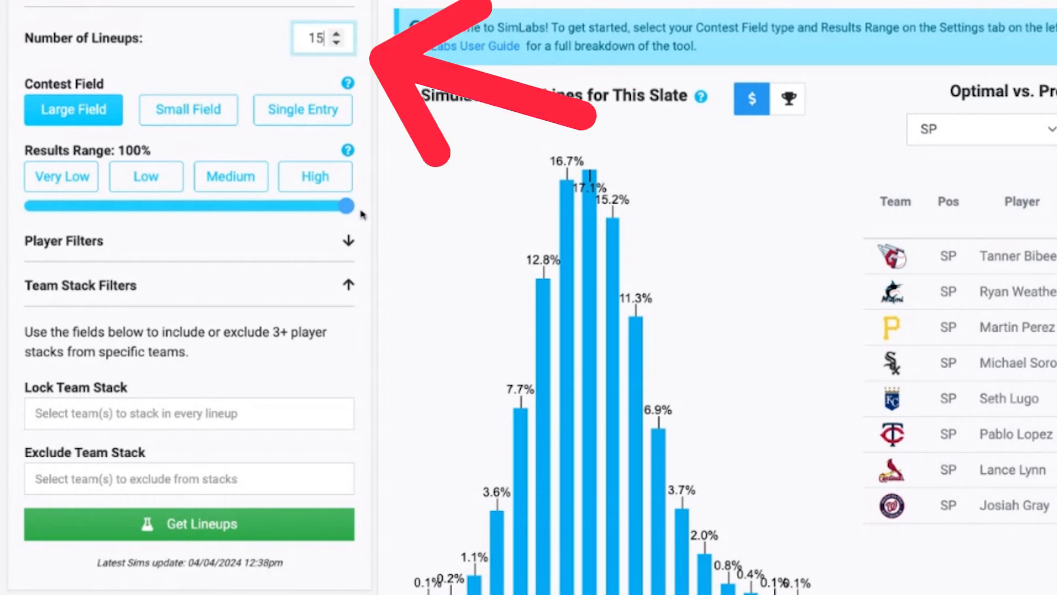
pyautogui.write('0')
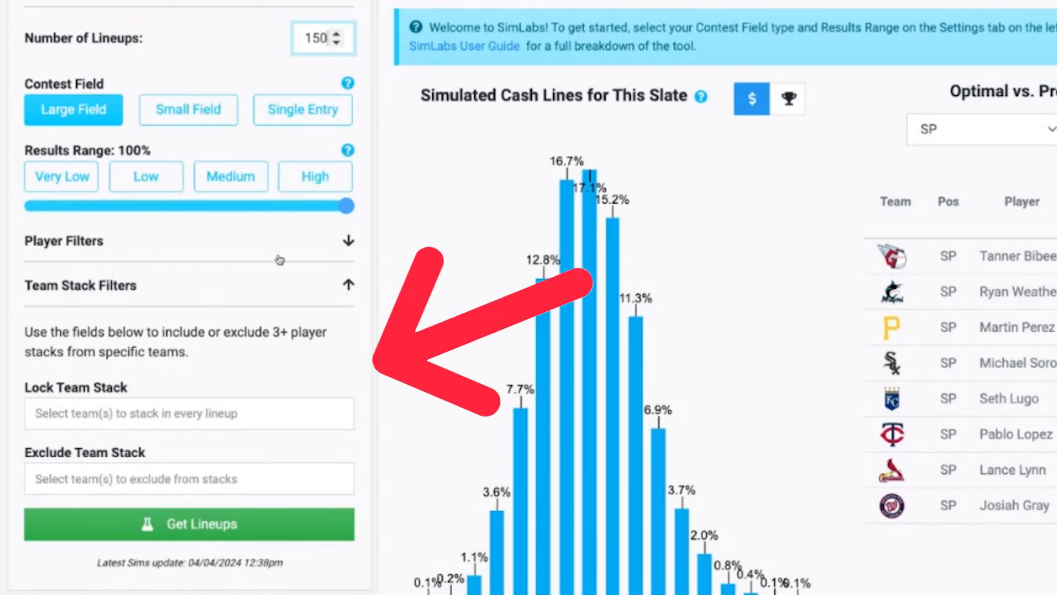
# - Compare the optimal team stacks chart with the teams available for Lock Team Stack, leaving no team locked
pyautogui.click(116, 417)
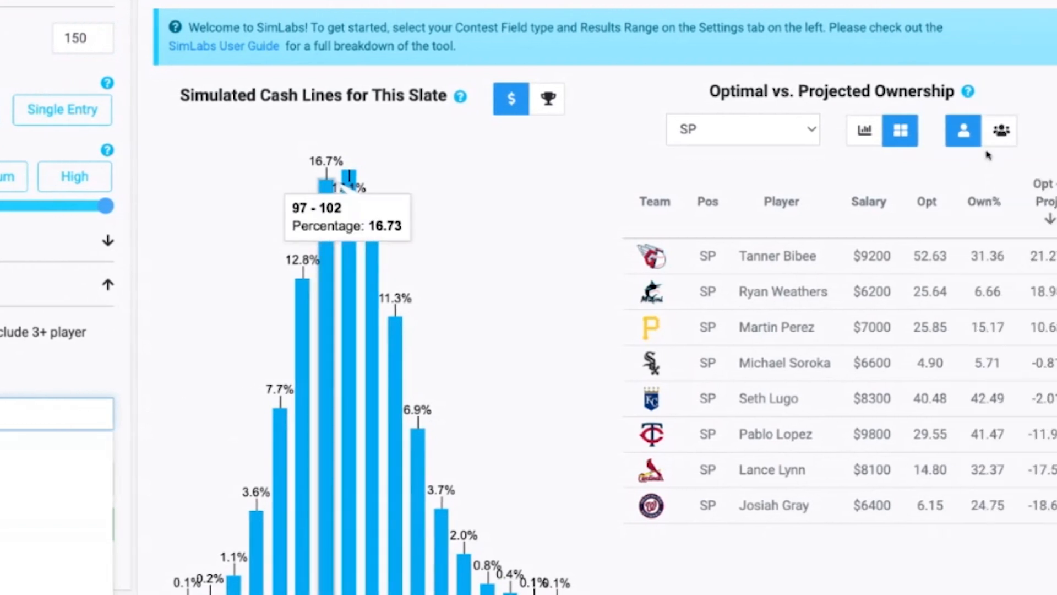
pyautogui.click(1000, 131)
pyautogui.moveTo(781, 211)
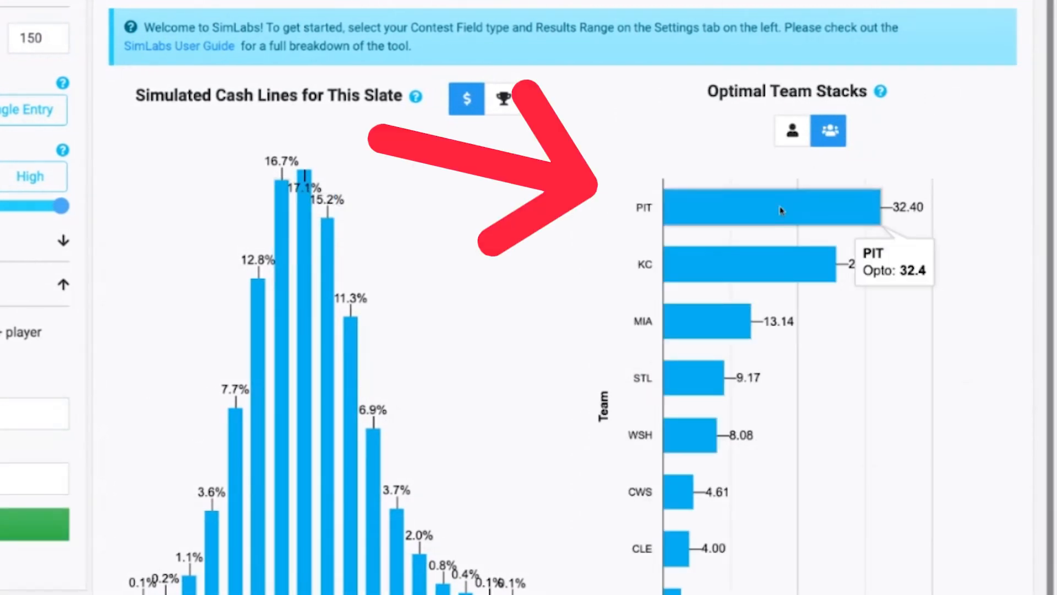
pyautogui.click(11, 413)
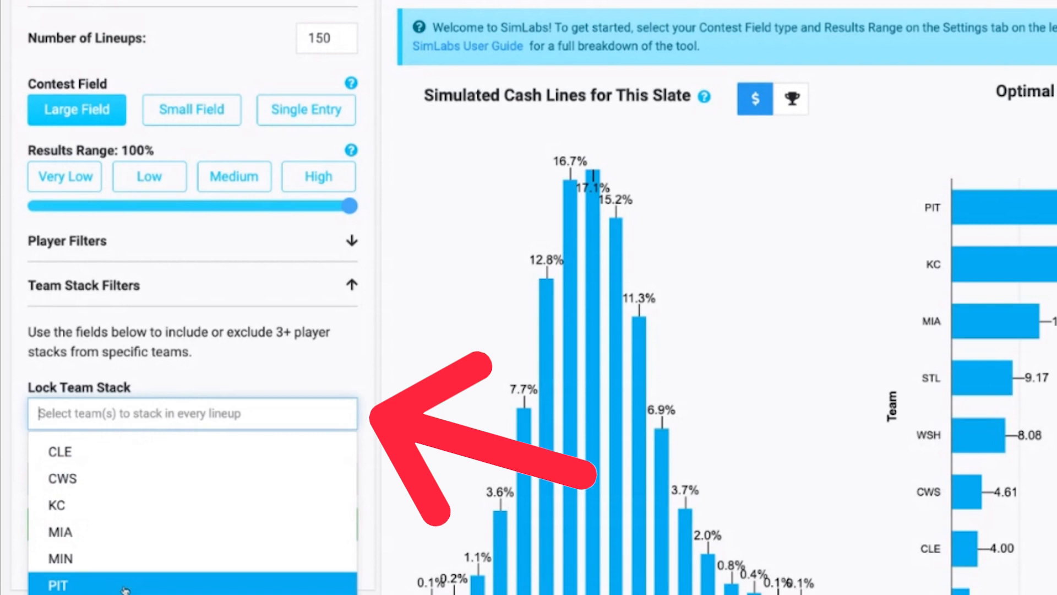
pyautogui.click(291, 366)
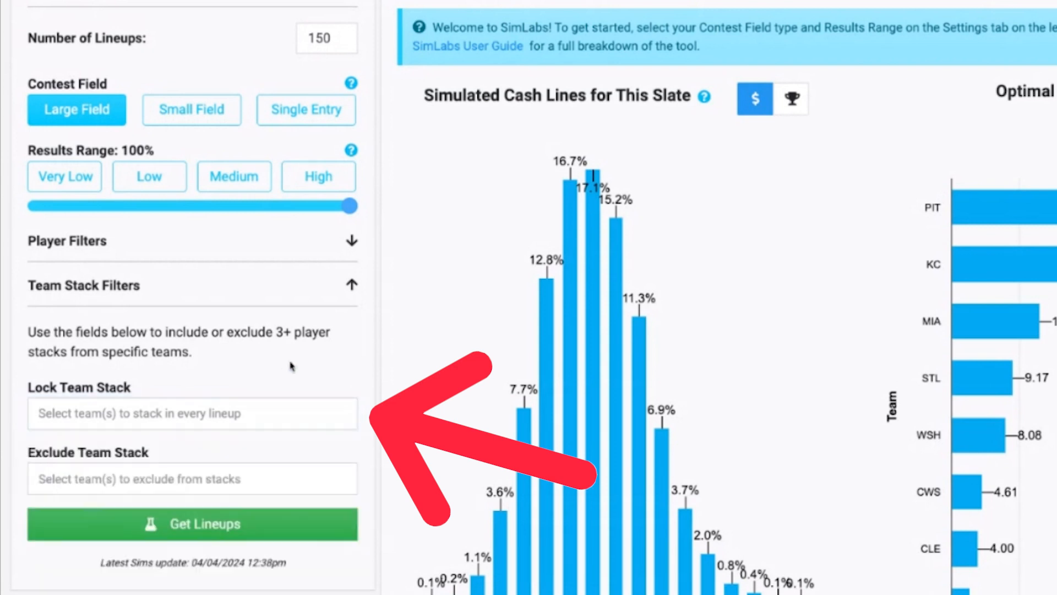
# - View the teams available for Exclude Team Stack without choosing any, and expand the player filters
pyautogui.click(210, 478)
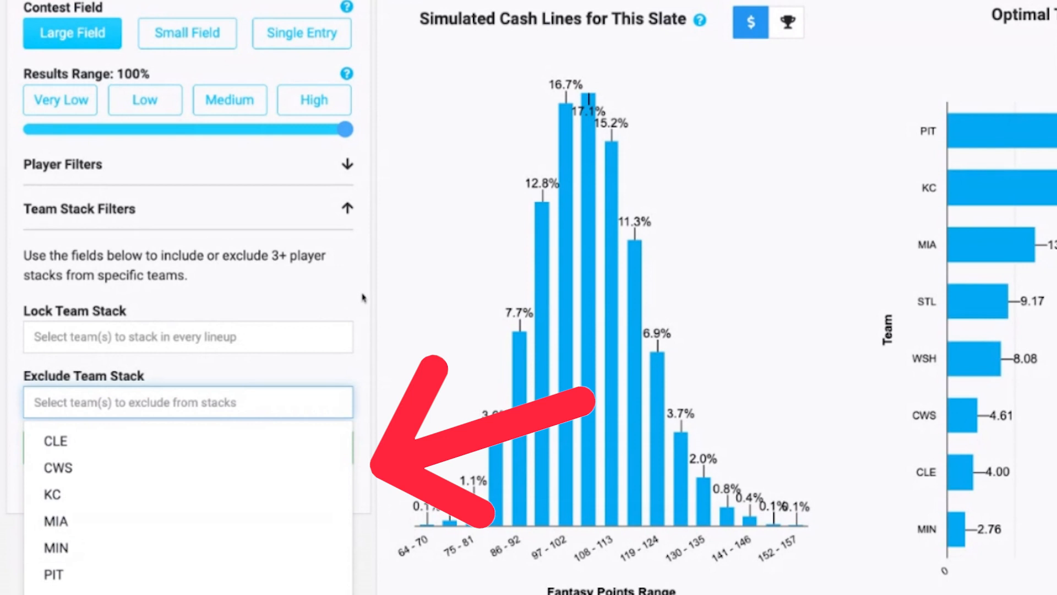
pyautogui.click(329, 292)
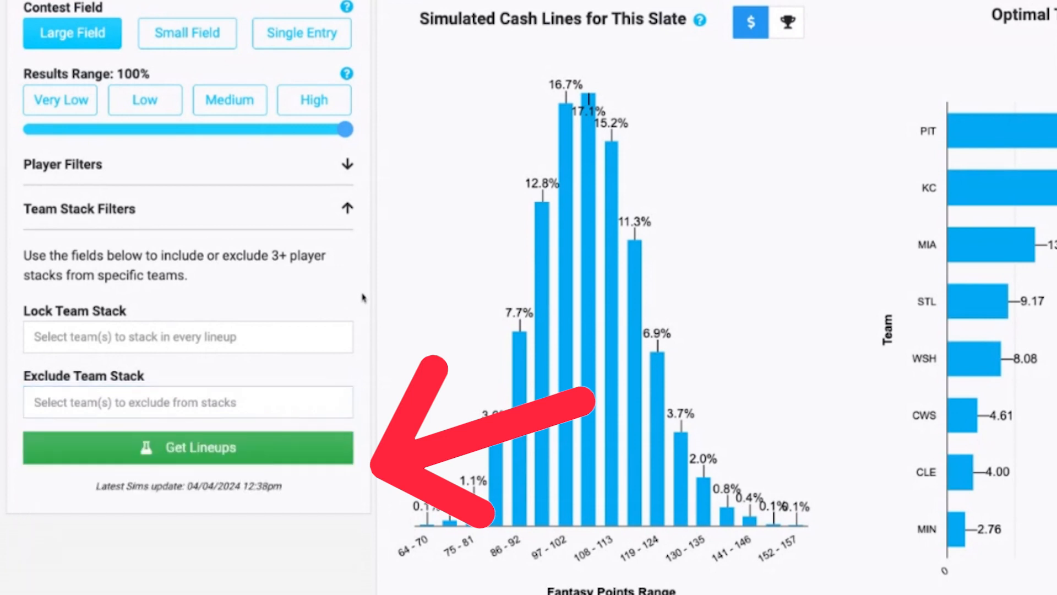
pyautogui.click(348, 164)
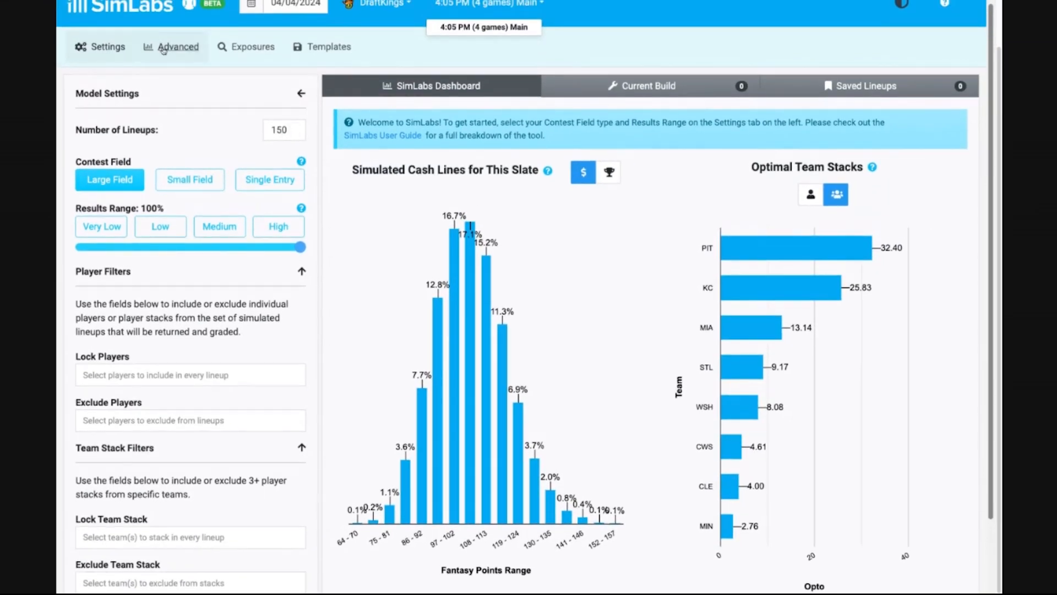
# - In the advanced settings, set the simulation weight to 100 and the projection, ownership, upside and correlation weights to 0
pyautogui.click(171, 40)
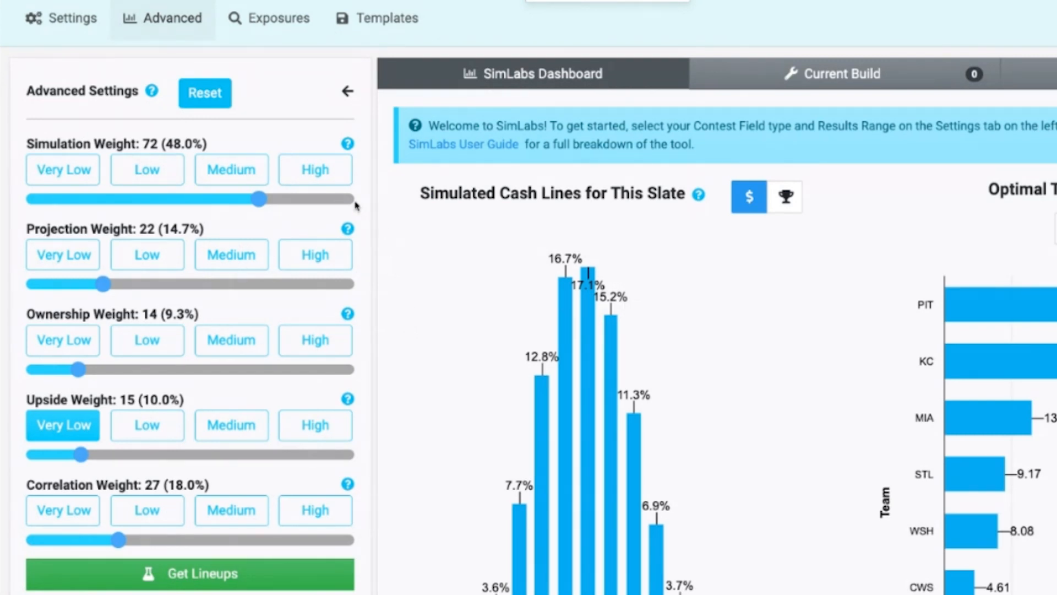
pyautogui.click(354, 200)
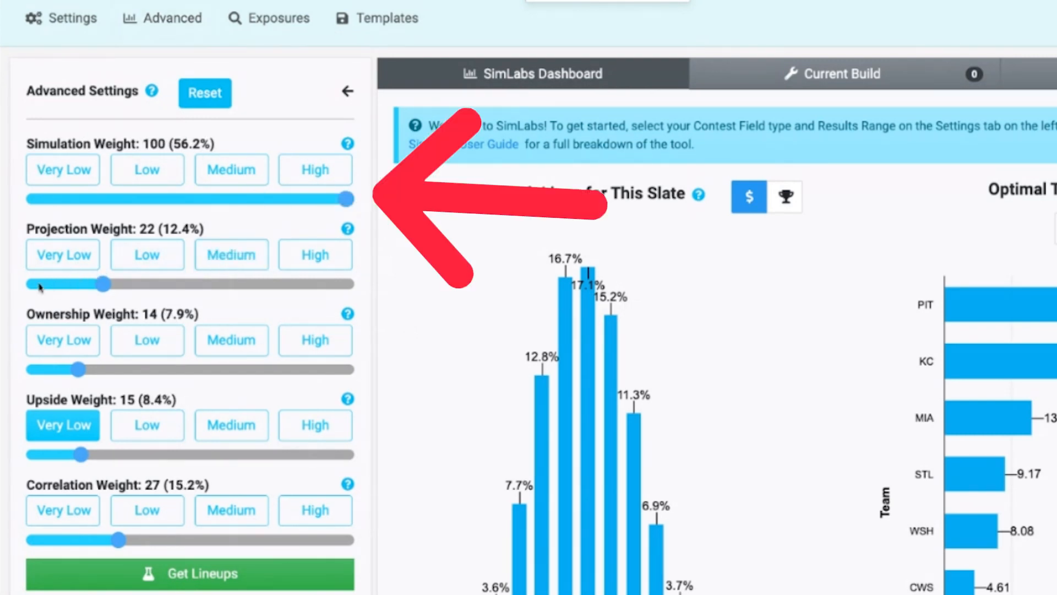
pyautogui.click(38, 285)
pyautogui.click(33, 369)
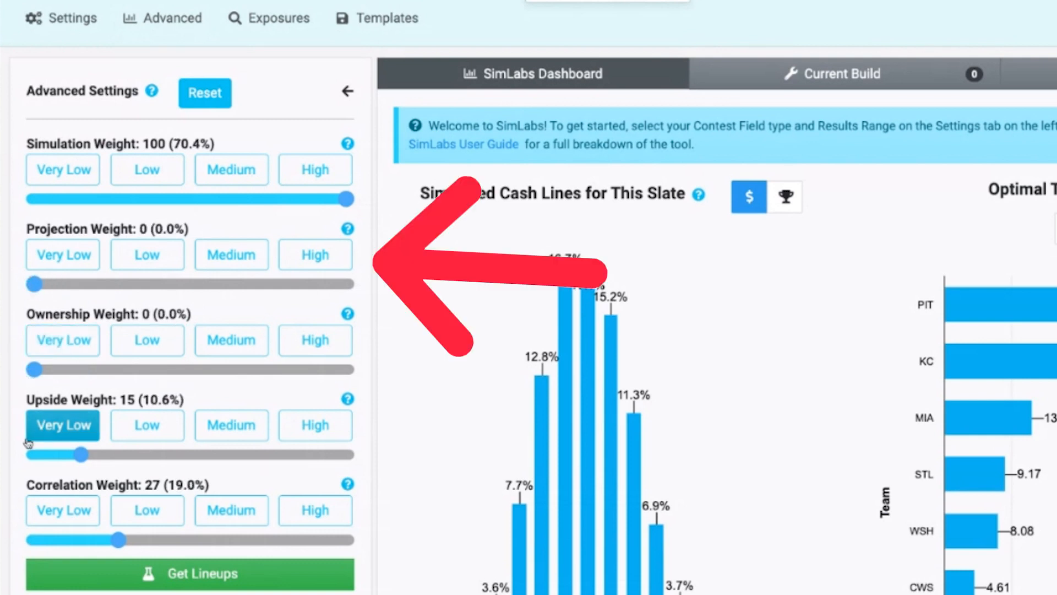
pyautogui.click(30, 455)
pyautogui.click(31, 541)
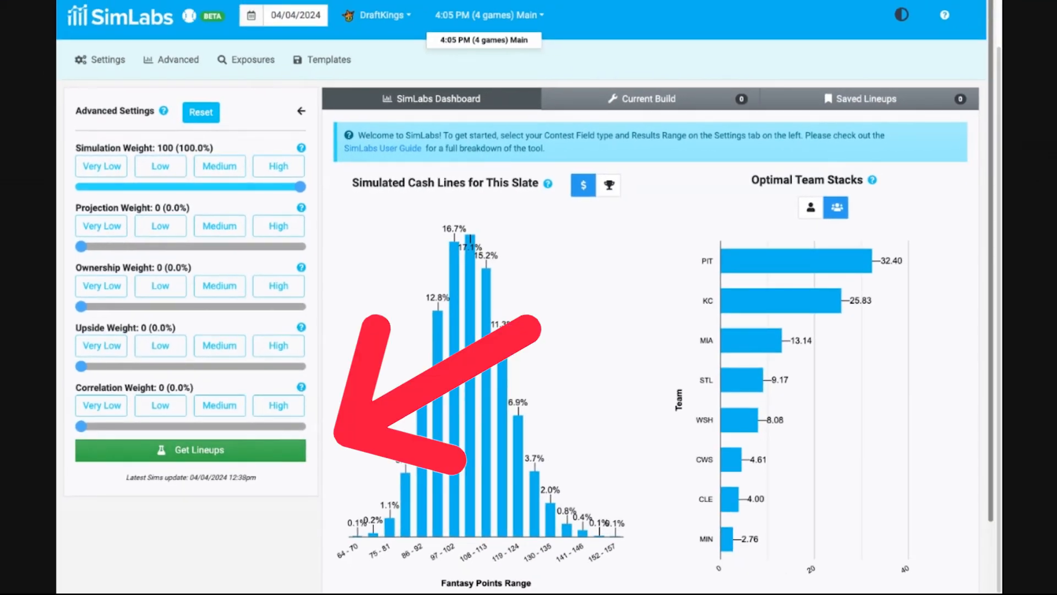
# - Generate the lineups and highlight the SimLabs Rating under the first lineup
pyautogui.click(191, 450)
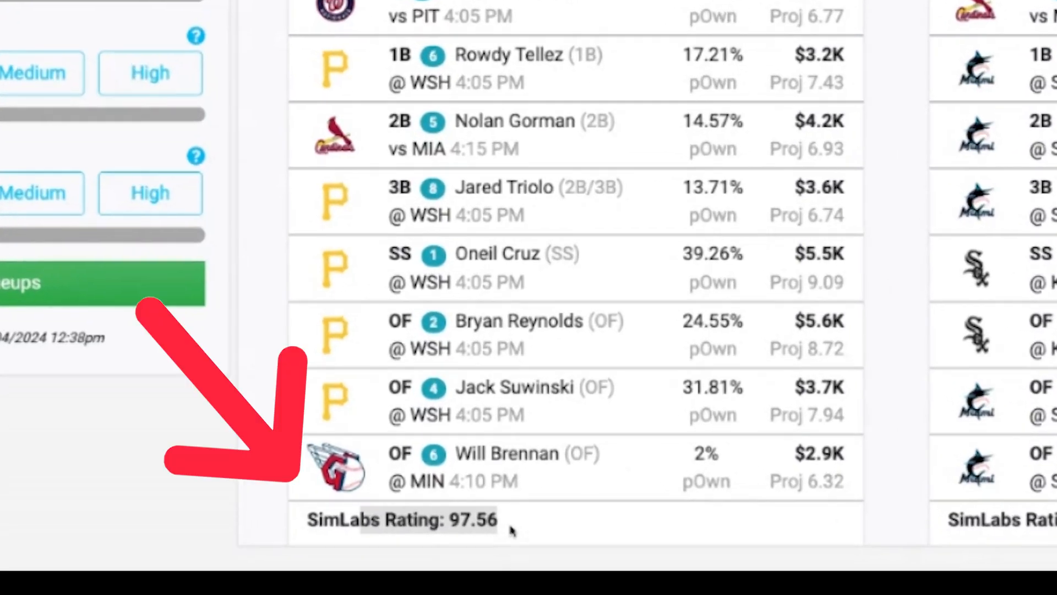
pyautogui.scroll(-1, 510, 512)
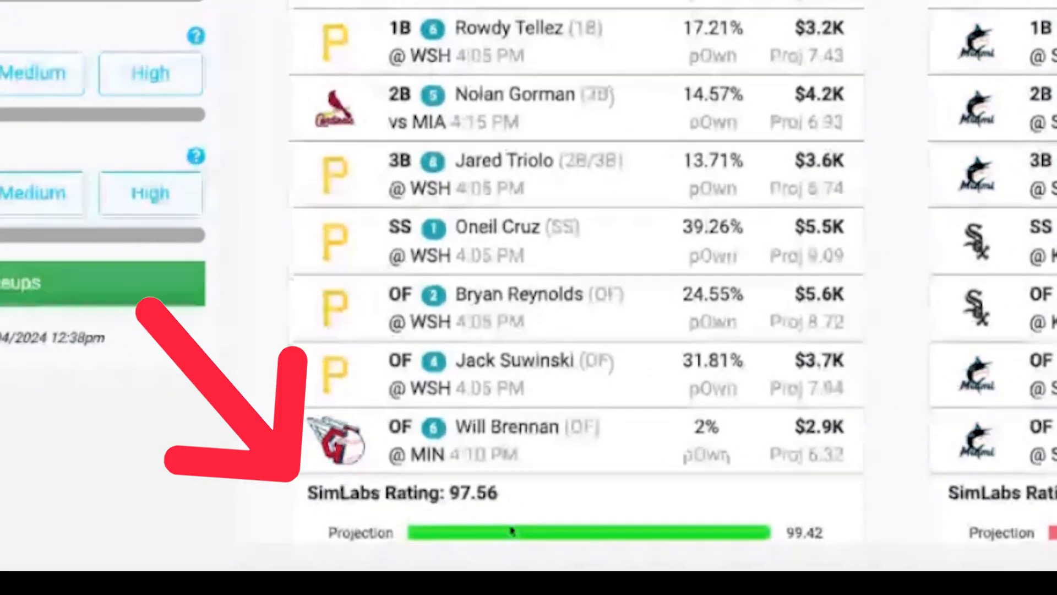
pyautogui.moveTo(506, 487); pyautogui.dragTo(288, 496)
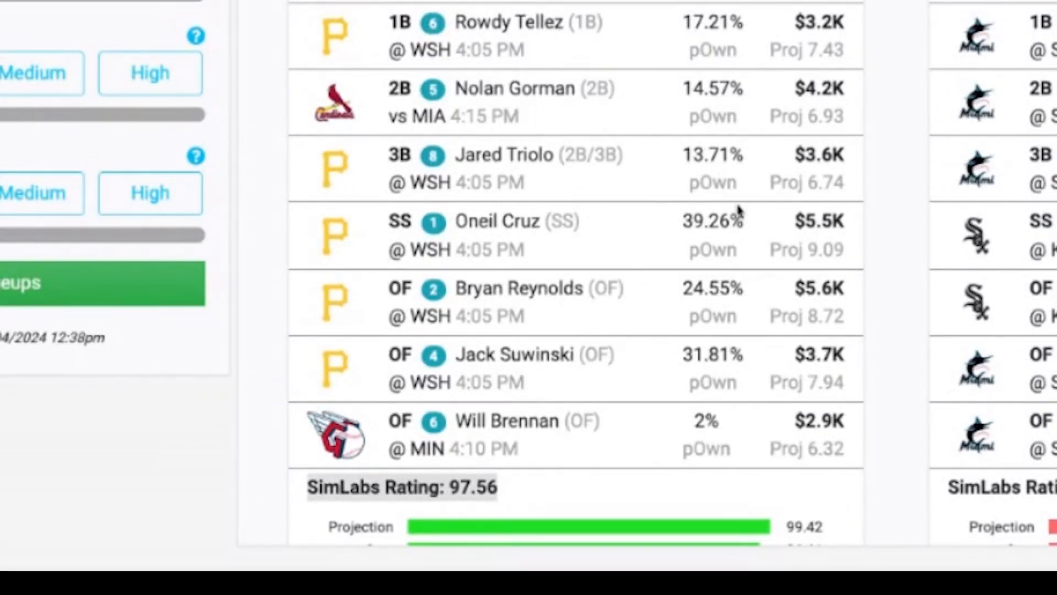
# - Examine the rating bars under the top lineups and highlight the first lineup's SimLabs Rating value
pyautogui.scroll(-1, 738, 212)
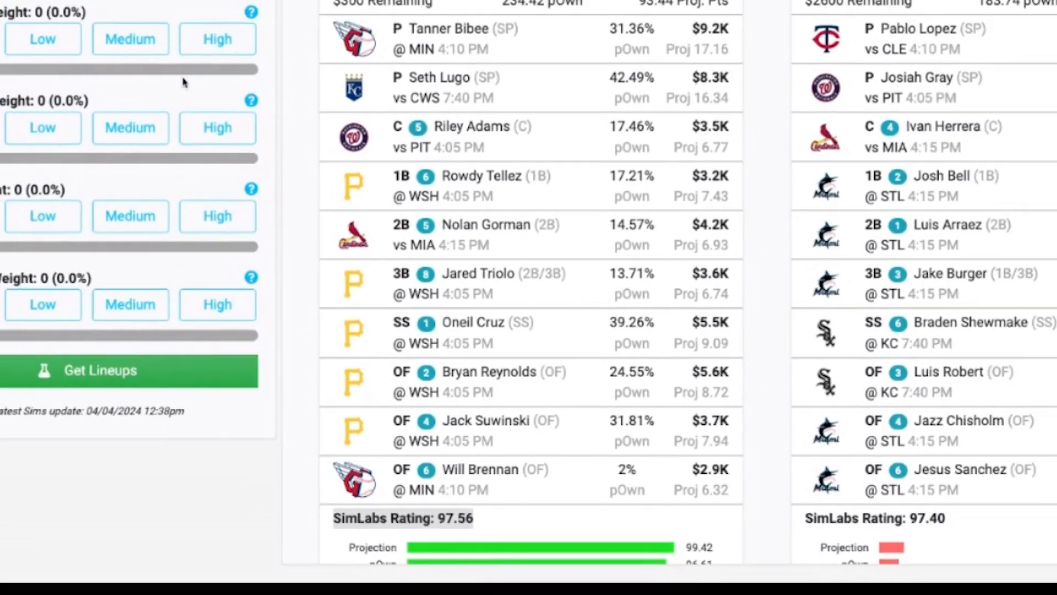
pyautogui.scroll(-2, 523, 399)
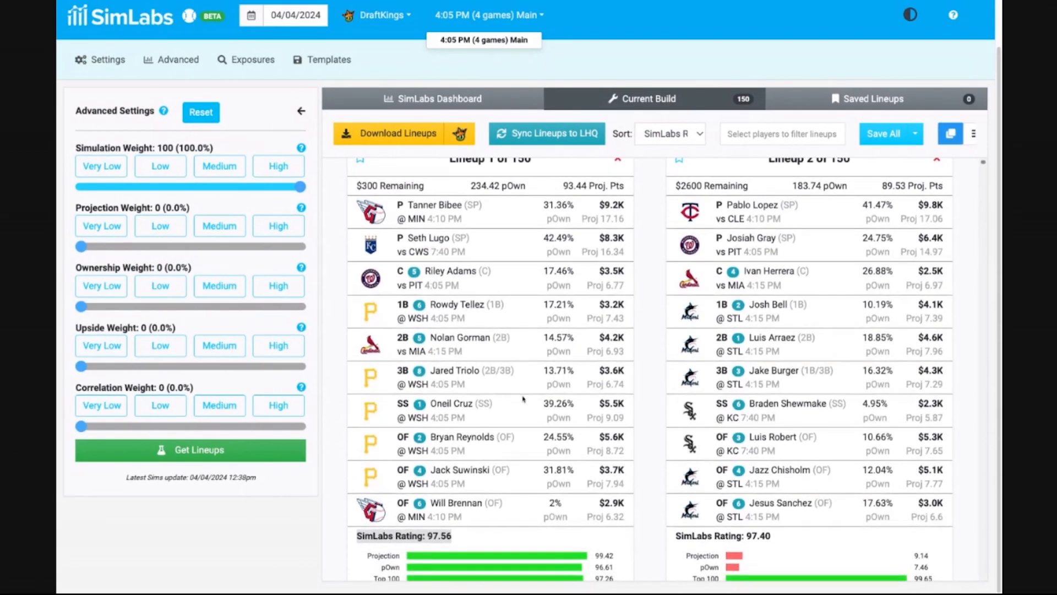
pyautogui.scroll(3, 523, 399)
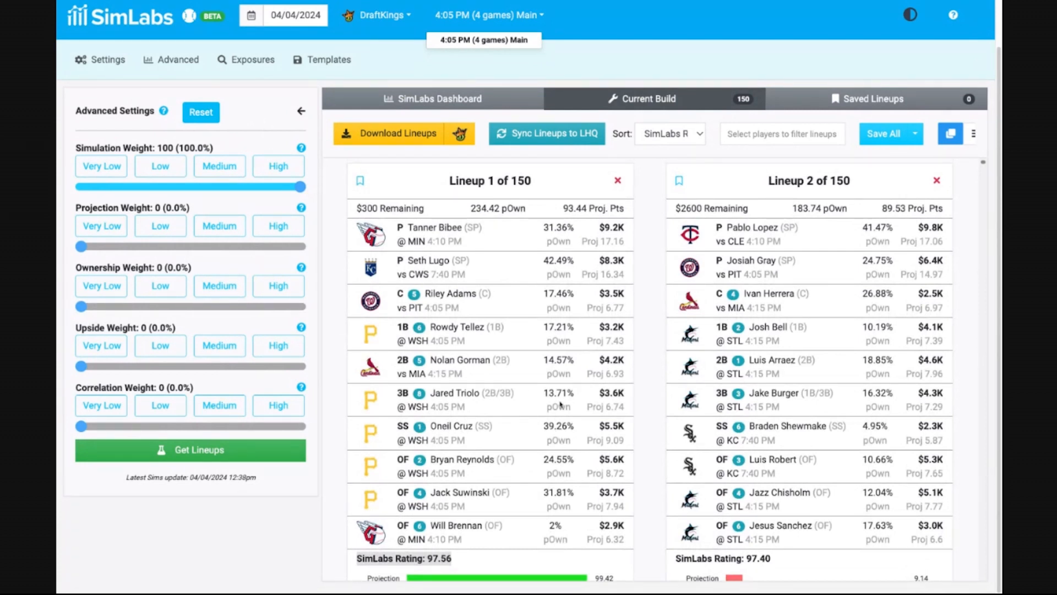
pyautogui.scroll(-1, 561, 405)
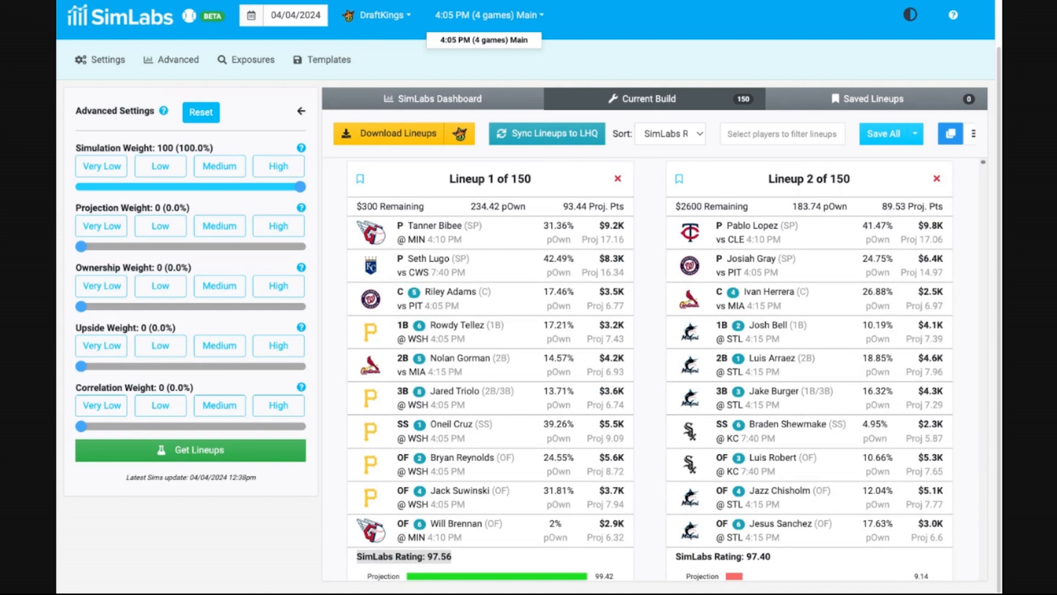
pyautogui.scroll(-3, 615, 438)
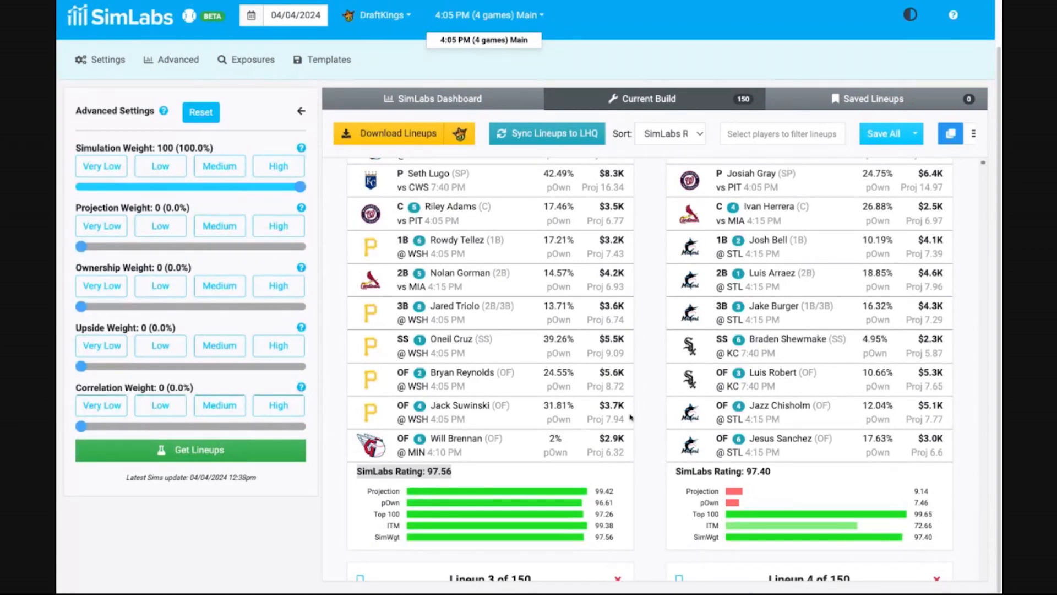
pyautogui.scroll(-1, 631, 418)
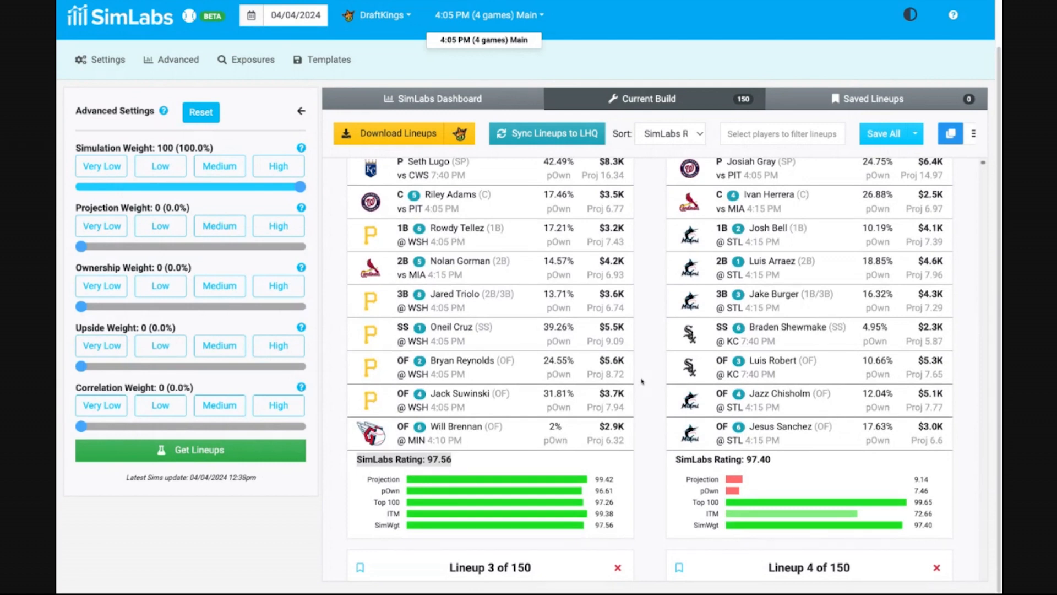
pyautogui.scroll(-3, 642, 381)
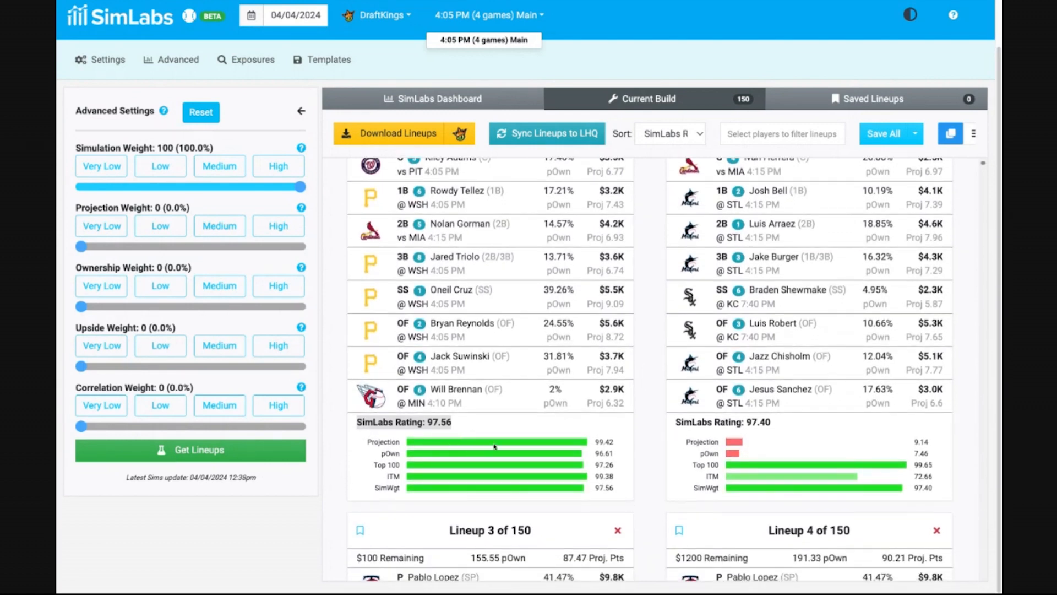
pyautogui.scroll(1, 489, 398)
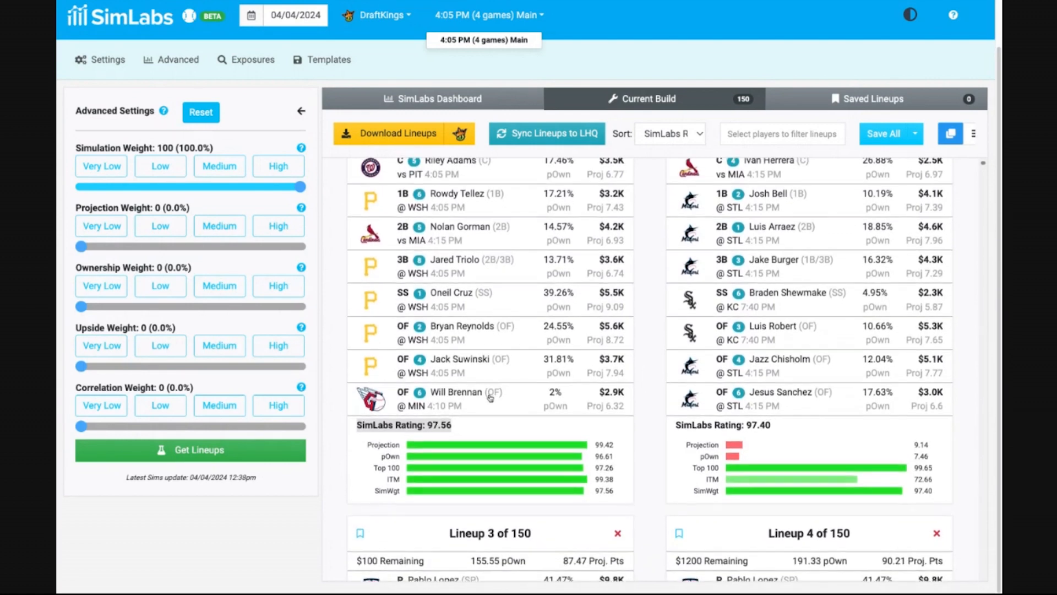
pyautogui.doubleClick(465, 430)
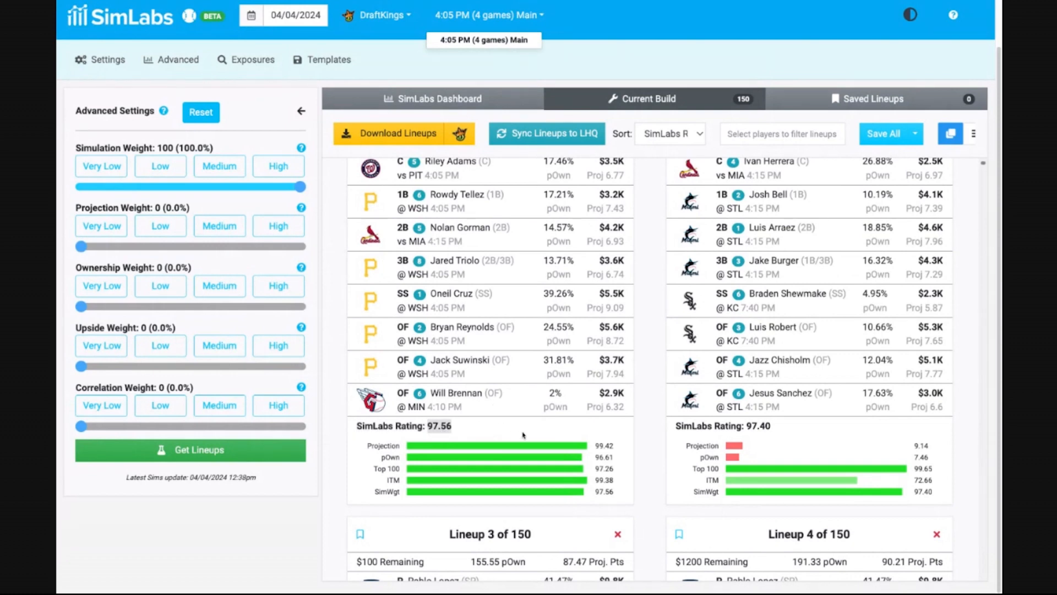
pyautogui.scroll(-1, 524, 435)
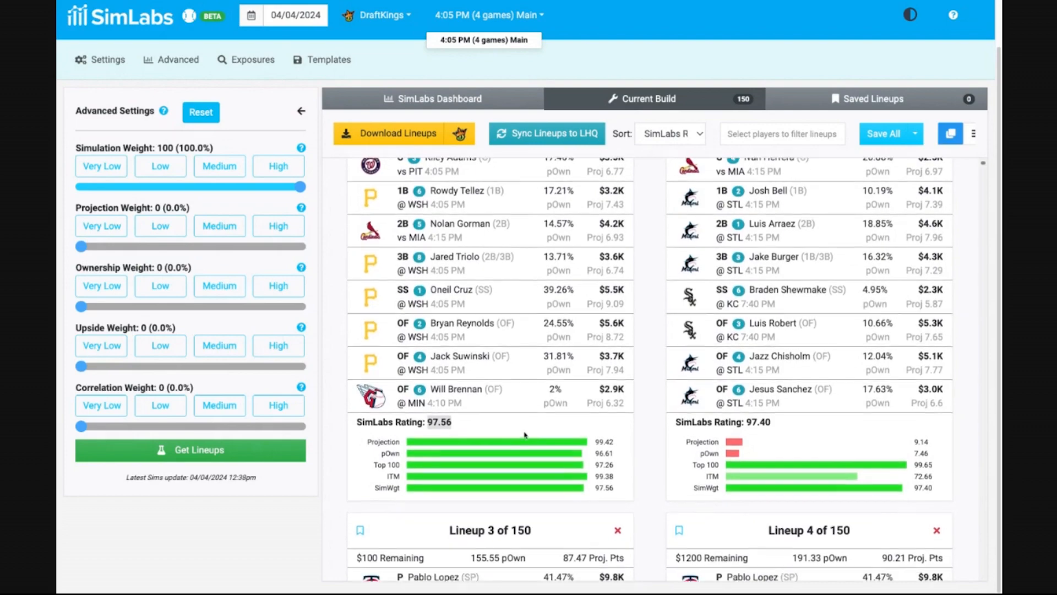
pyautogui.scroll(-8, 524, 435)
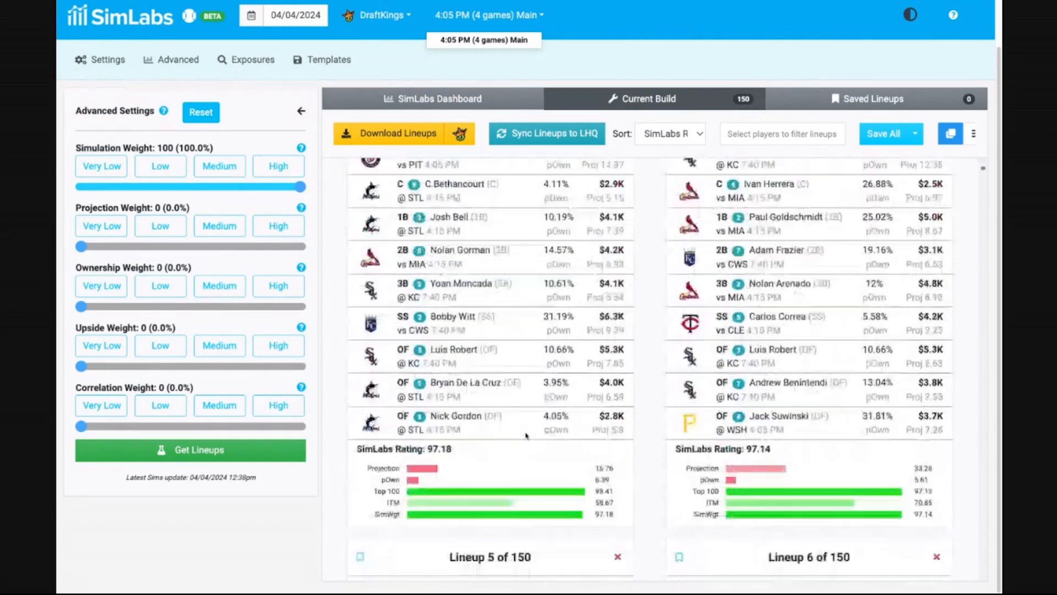
# - Save lineups 1 through 4 of the current build individually
pyautogui.scroll(10, 526, 435)
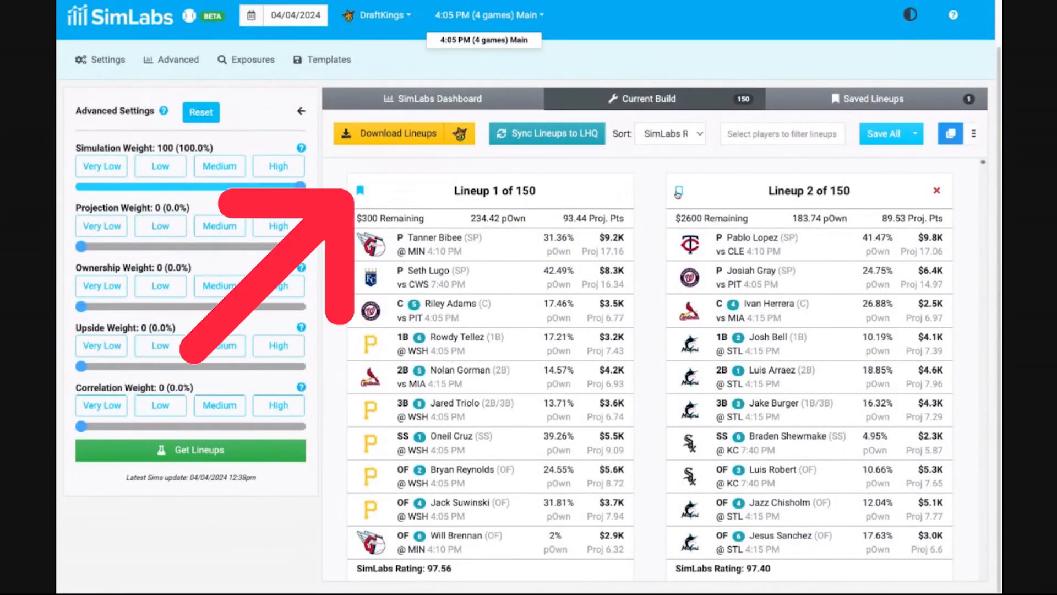
pyautogui.click(679, 190)
pyautogui.scroll(-7, 658, 286)
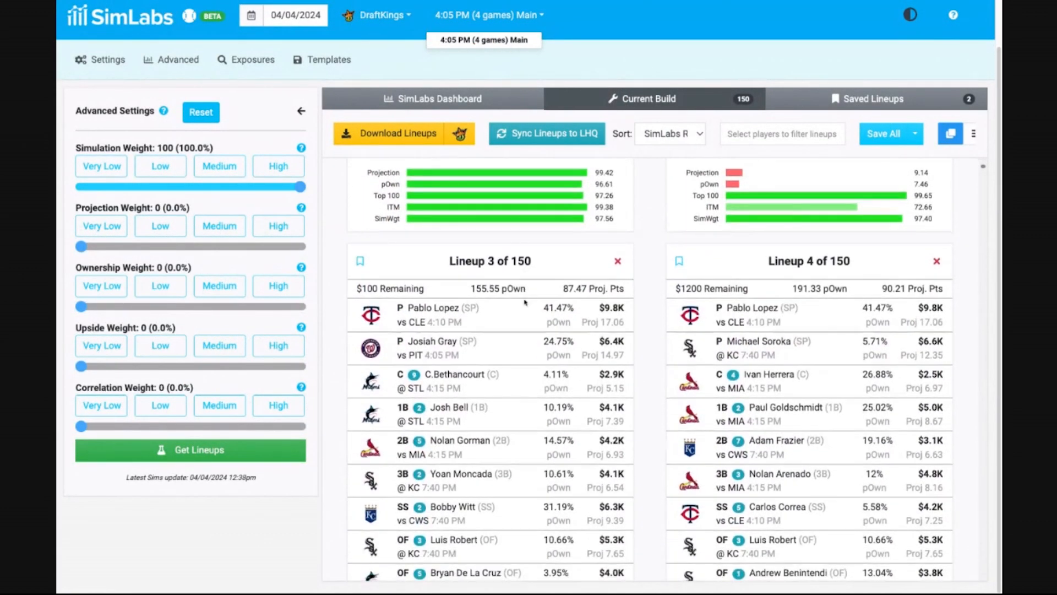
pyautogui.click(360, 257)
pyautogui.scroll(-2, 542, 337)
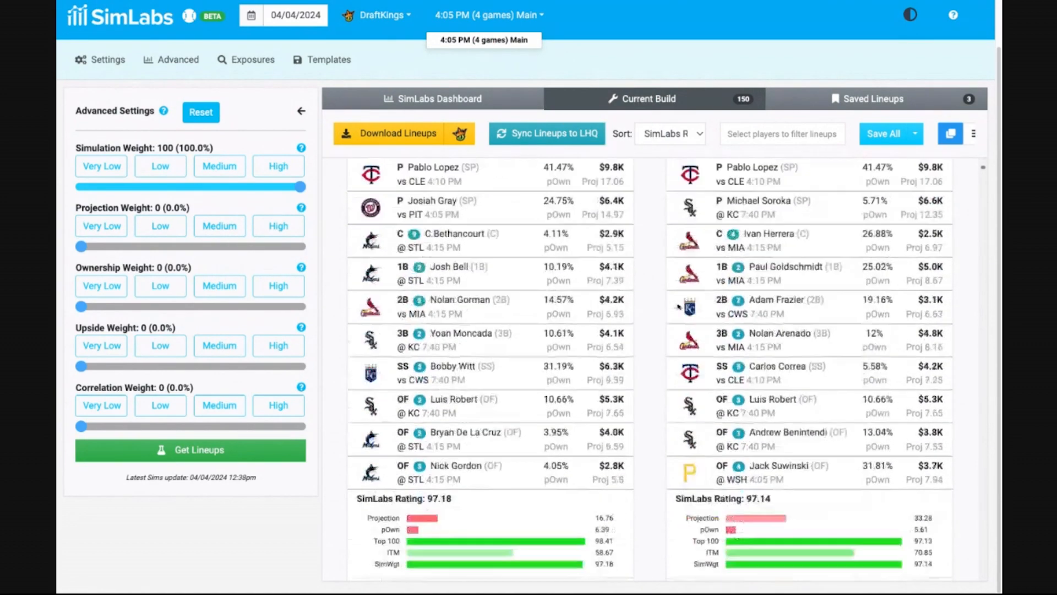
pyautogui.scroll(-4, 678, 307)
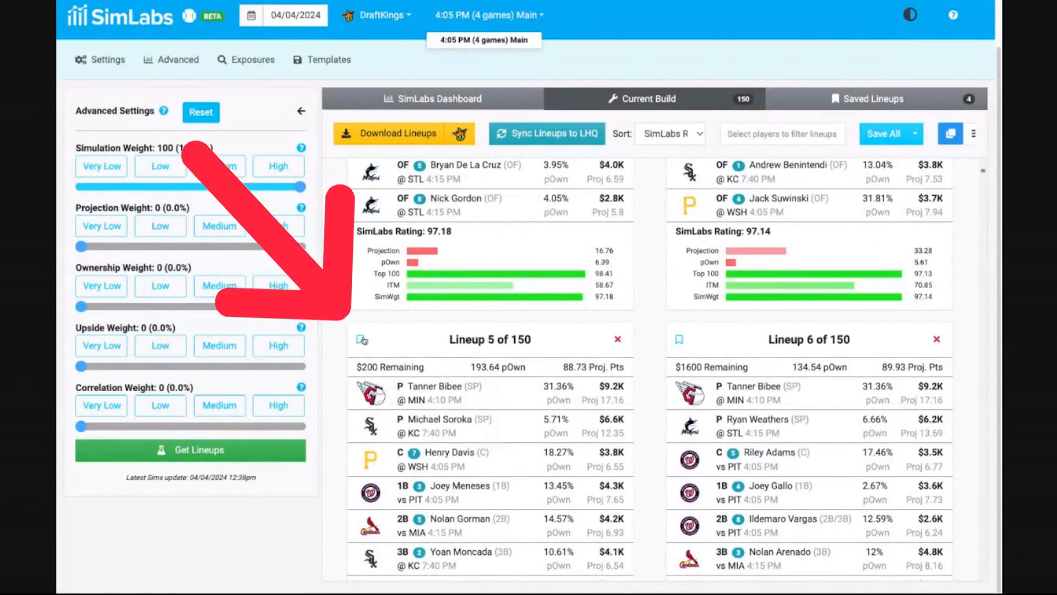
# - Save lineups 5 through 9 of the current build individually
pyautogui.scroll(-3, 535, 379)
pyautogui.scroll(1, 681, 203)
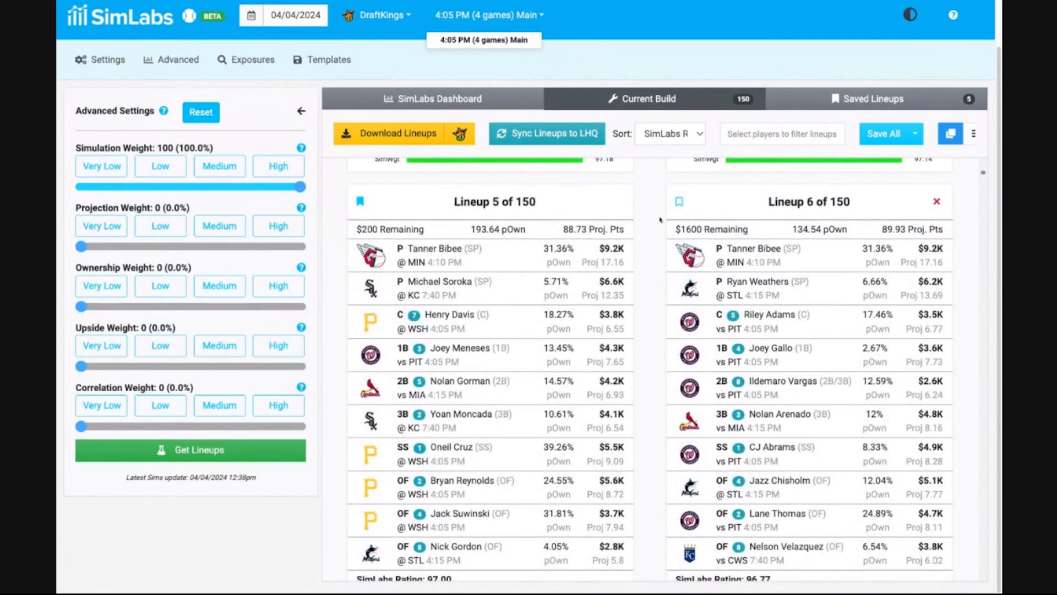
pyautogui.click(680, 202)
pyautogui.click(680, 202)
pyautogui.scroll(-7, 640, 379)
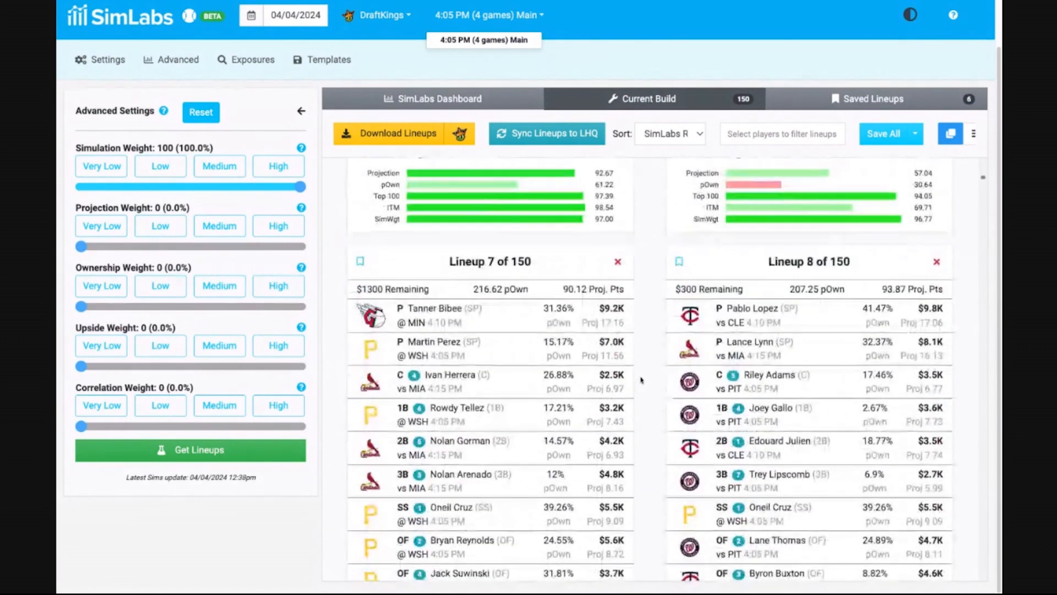
pyautogui.click(358, 243)
pyautogui.scroll(-3, 655, 330)
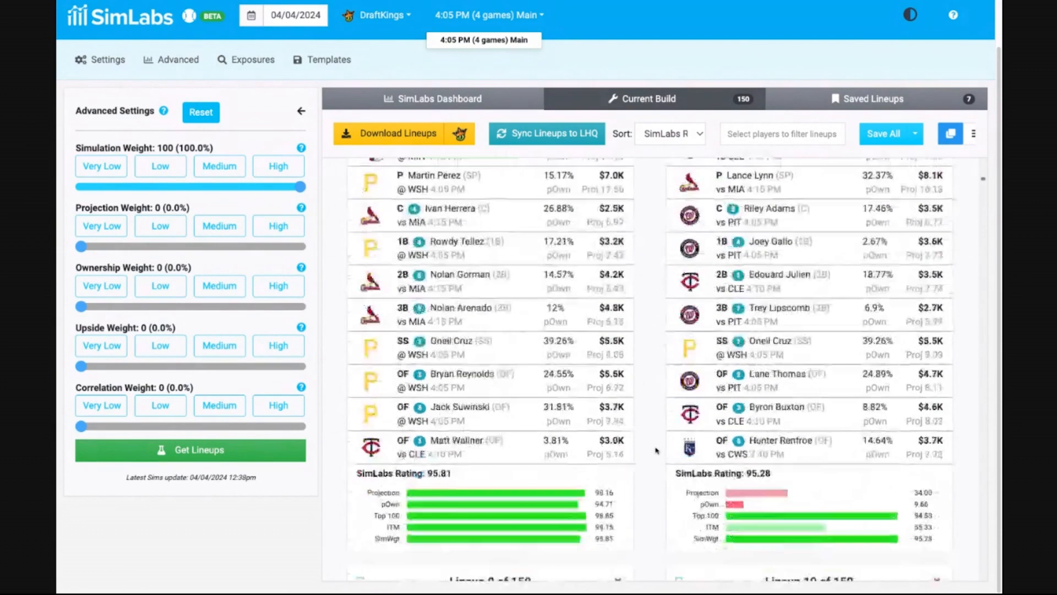
pyautogui.scroll(2, 675, 293)
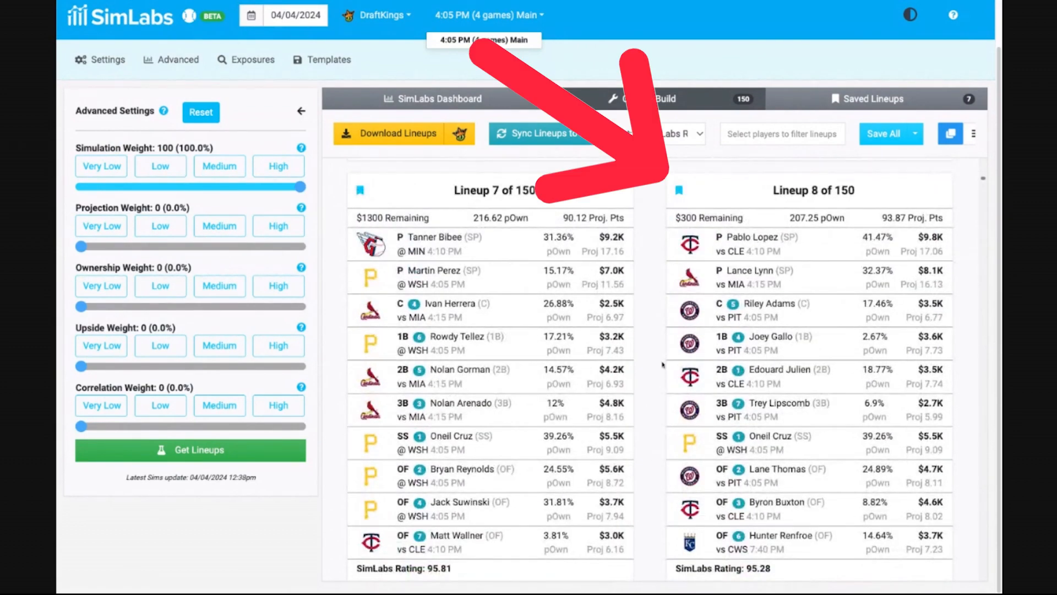
pyautogui.scroll(-9, 663, 364)
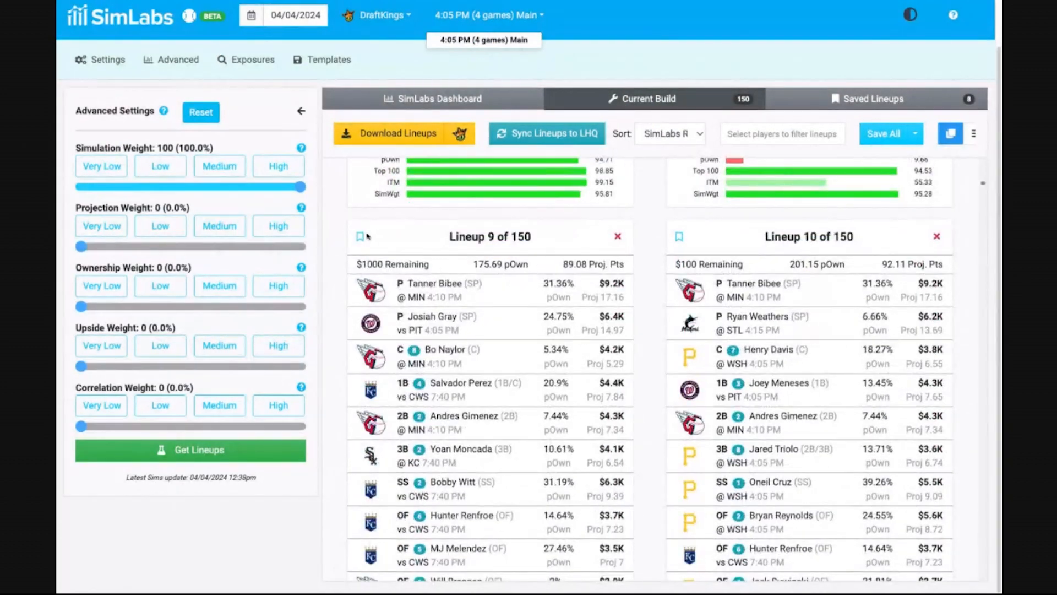
pyautogui.click(365, 236)
# - Review the remaining lineups' ratings down to lineup 150, and generate a fresh build with the same weights
pyautogui.scroll(-4, 687, 444)
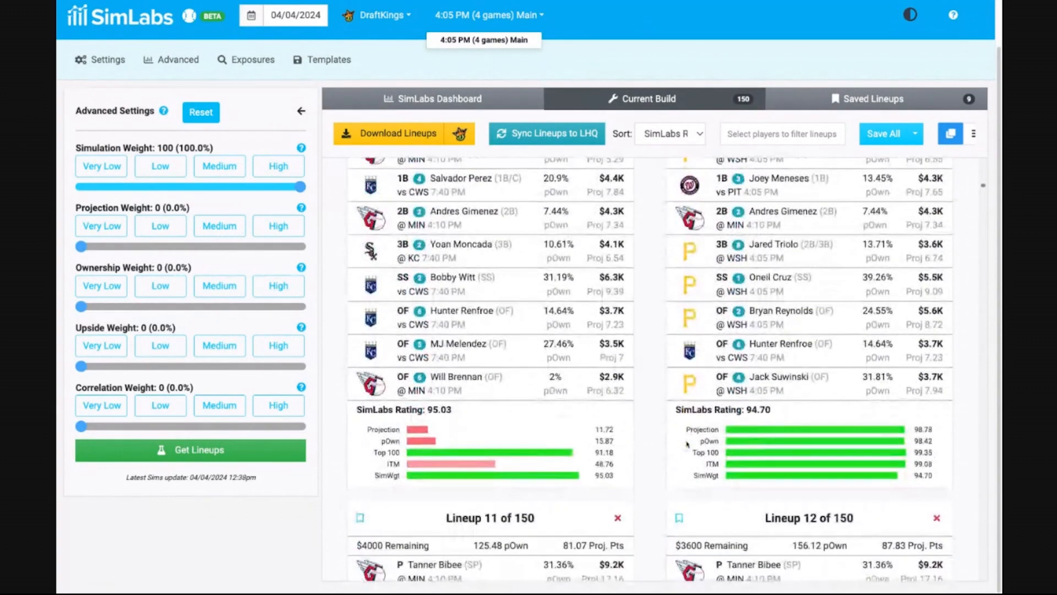
pyautogui.scroll(6, 687, 444)
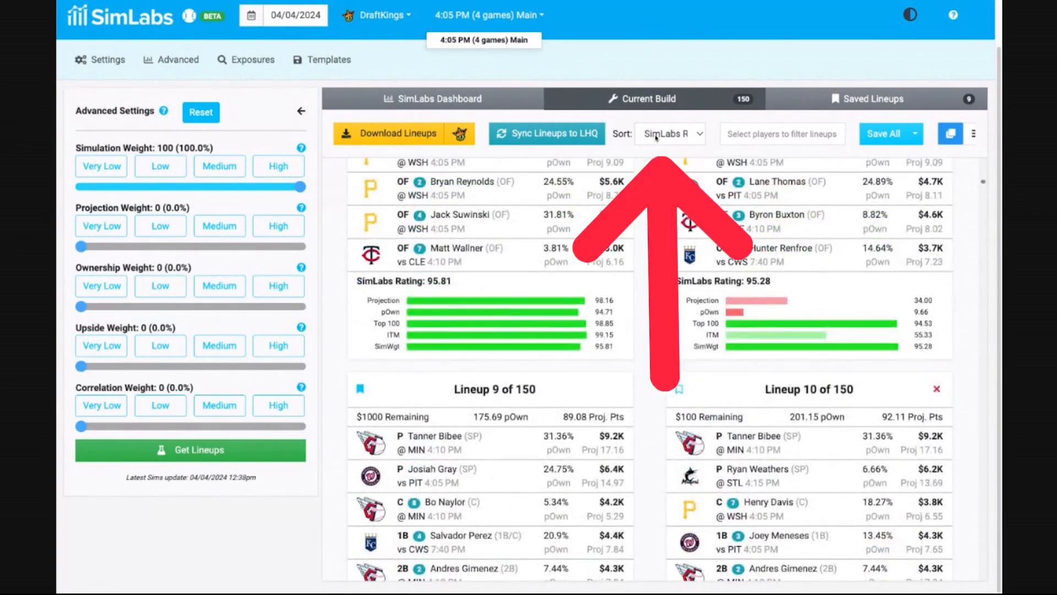
pyautogui.scroll(-20, 856, 247)
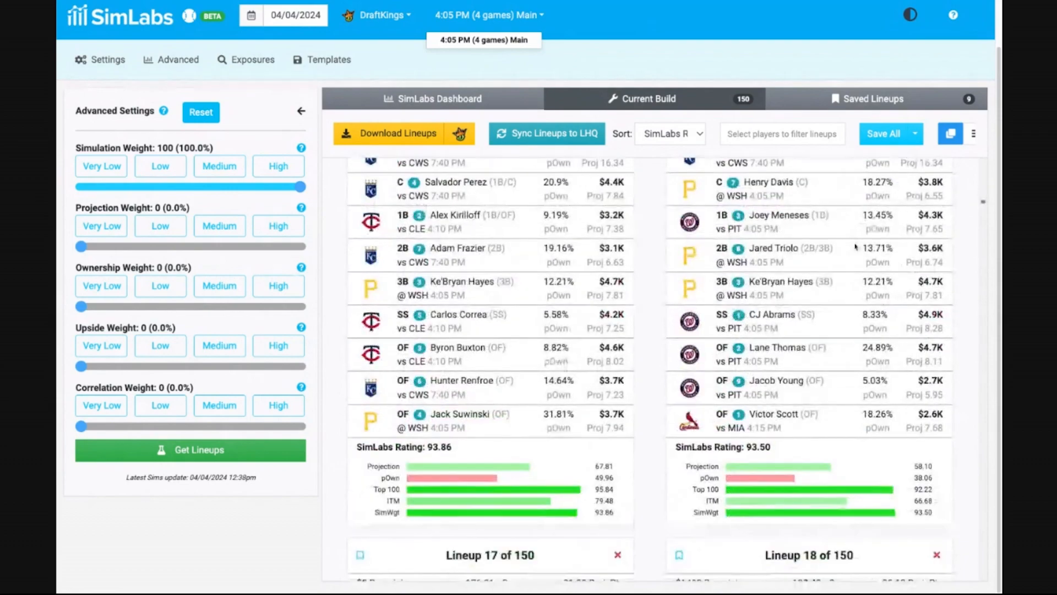
pyautogui.scroll(-20, 983, 203)
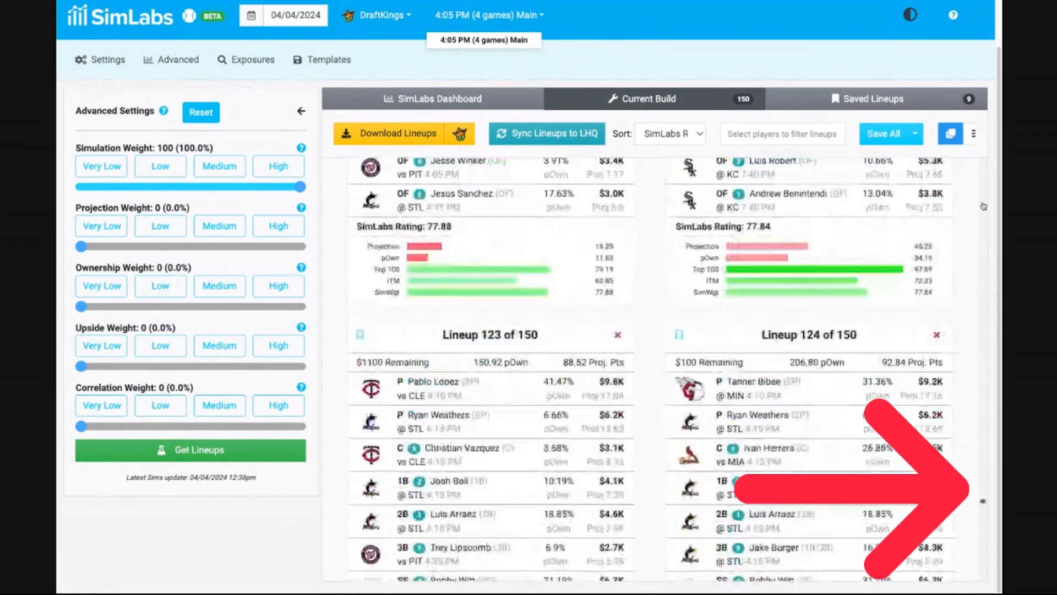
pyautogui.scroll(-10, 983, 206)
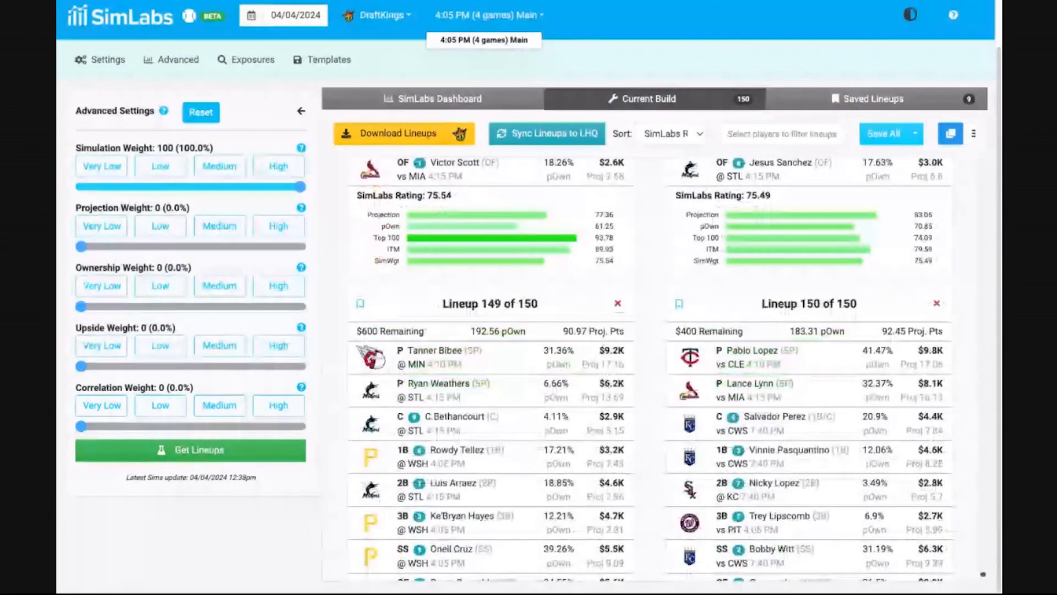
pyautogui.scroll(20, 983, 574)
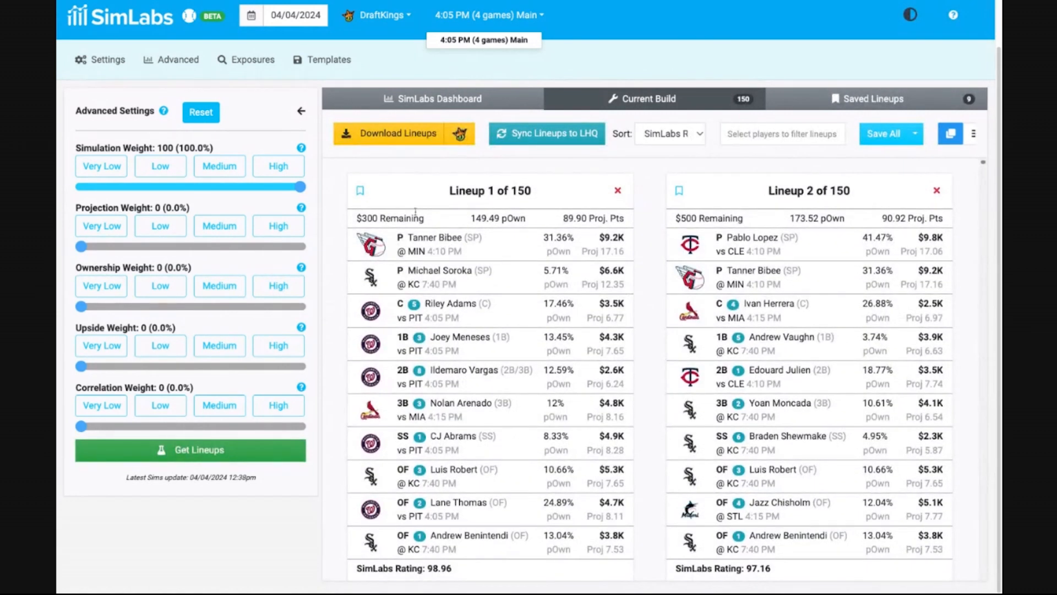
# - Add lineups 1 through 4 of the new build to the saved lineups
pyautogui.click(361, 191)
pyautogui.click(679, 191)
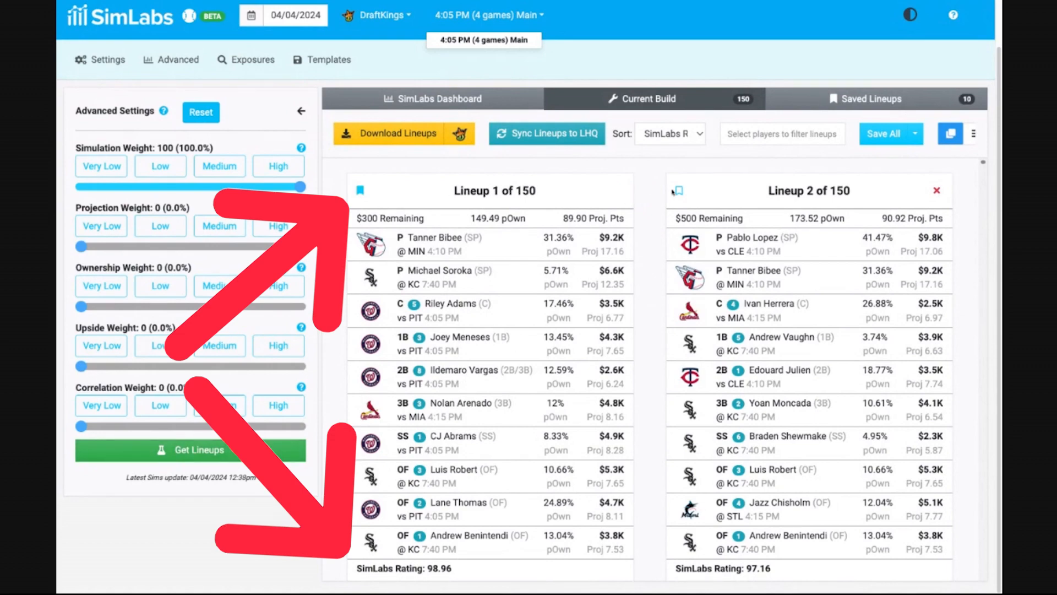
pyautogui.scroll(-1, 683, 245)
pyautogui.scroll(-5, 683, 246)
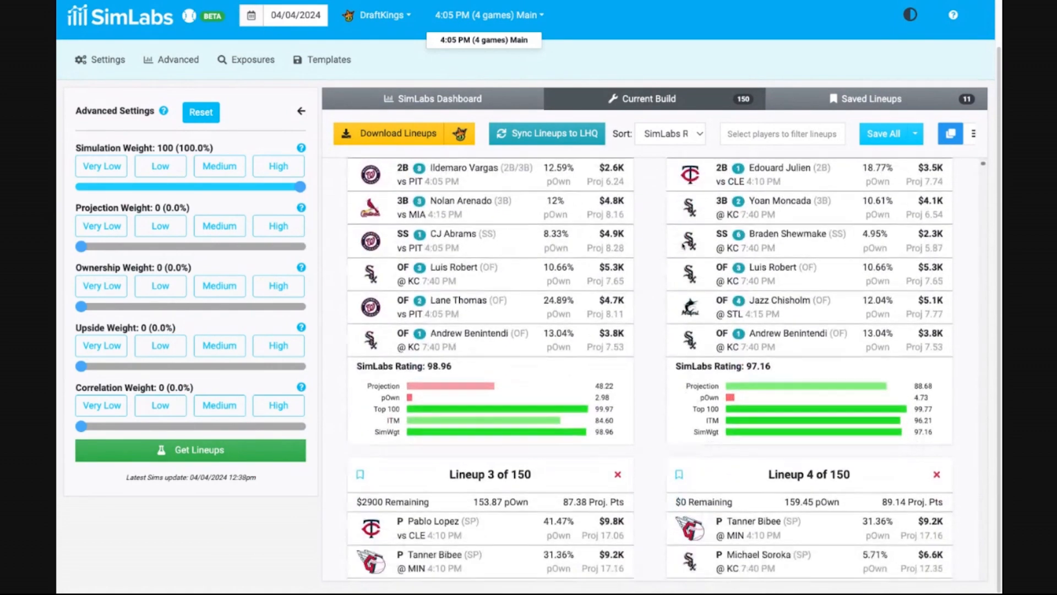
pyautogui.scroll(1, 360, 182)
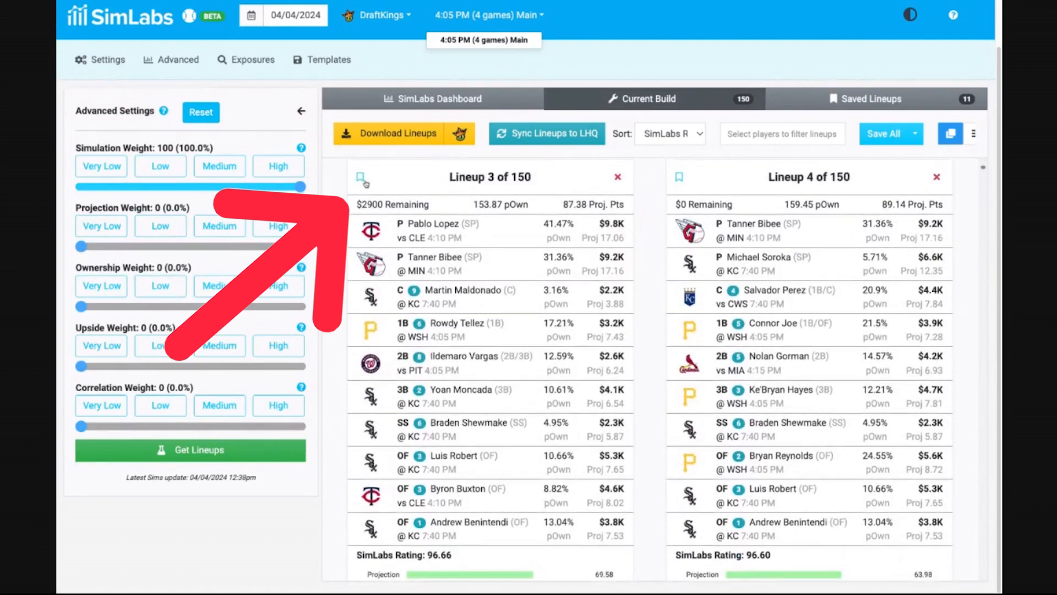
pyautogui.click(360, 178)
pyautogui.scroll(-5, 734, 359)
pyautogui.scroll(5, 734, 359)
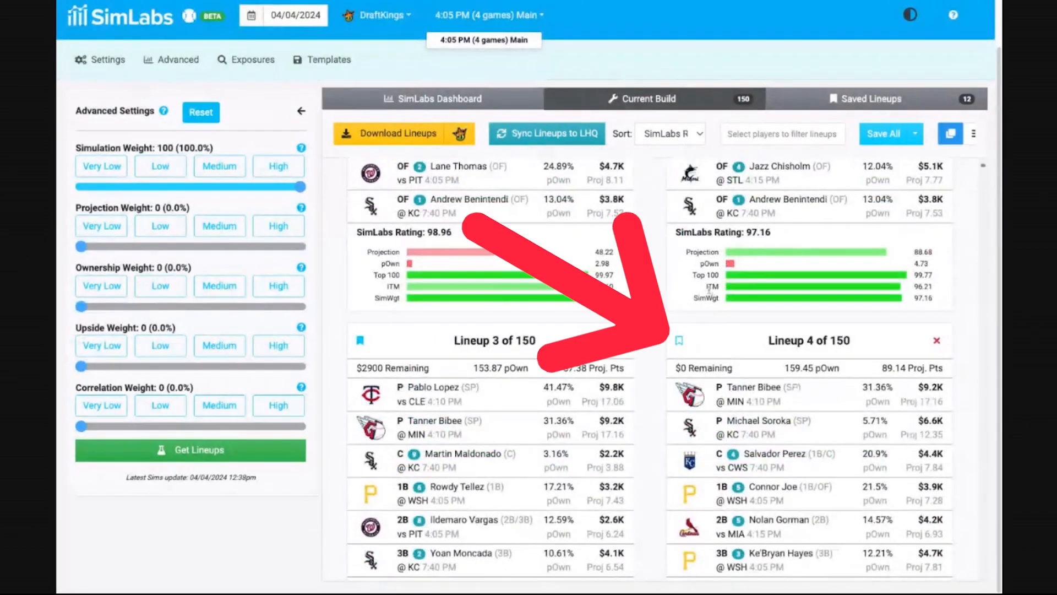
pyautogui.click(679, 336)
# - Add lineups 5 through 8 of the new build to the saved lineups
pyautogui.scroll(-6, 685, 351)
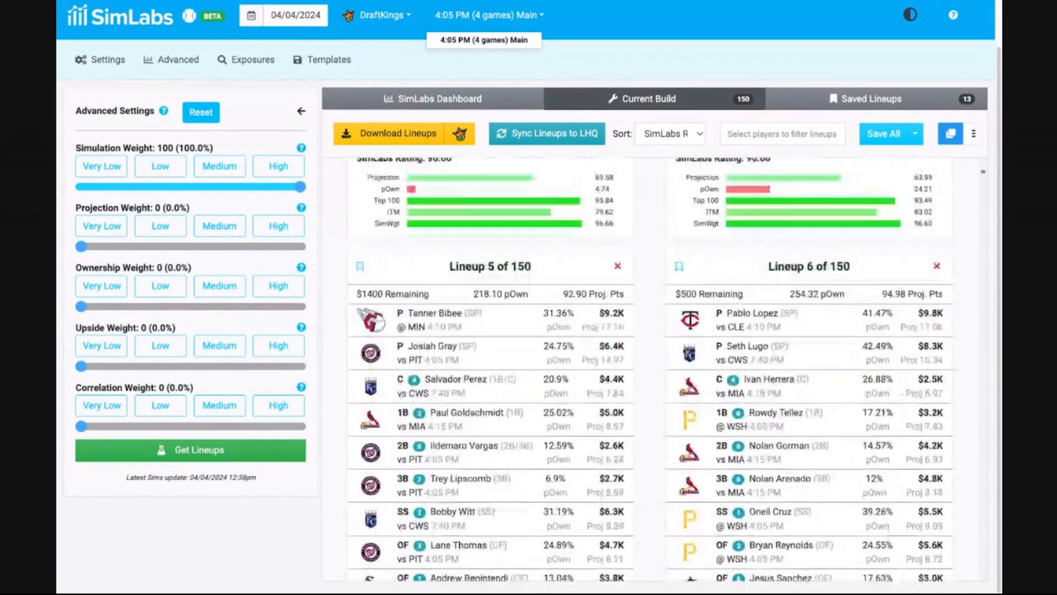
pyautogui.scroll(4, 684, 351)
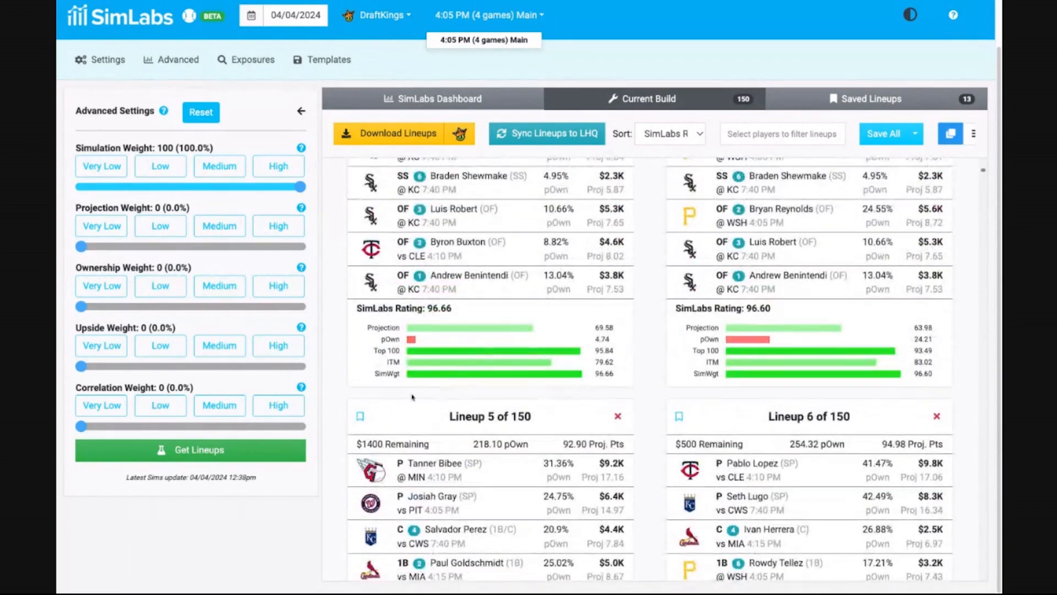
pyautogui.scroll(-3, 621, 346)
pyautogui.click(679, 266)
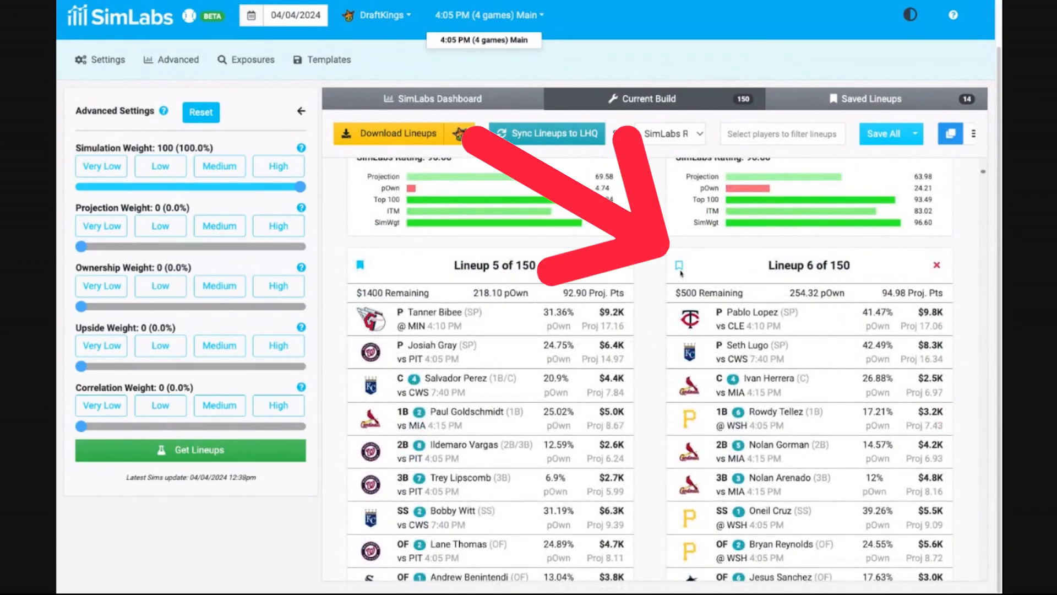
pyautogui.click(679, 268)
pyautogui.scroll(-10, 680, 303)
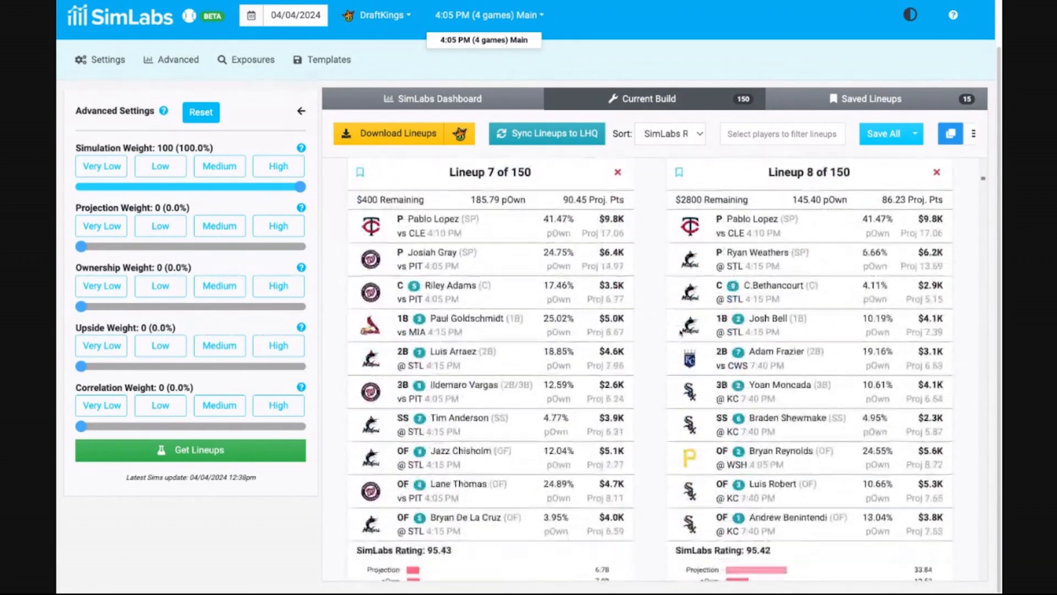
pyautogui.scroll(1, 372, 191)
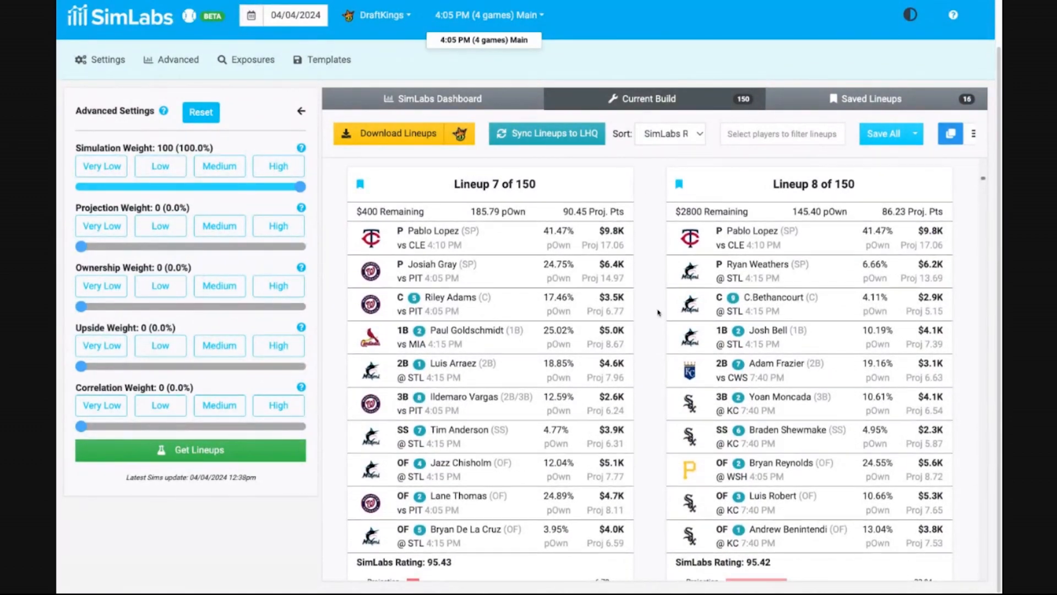
# - Add lineups 9 and 10 of the current build to the saved lineups
pyautogui.scroll(-8, 658, 313)
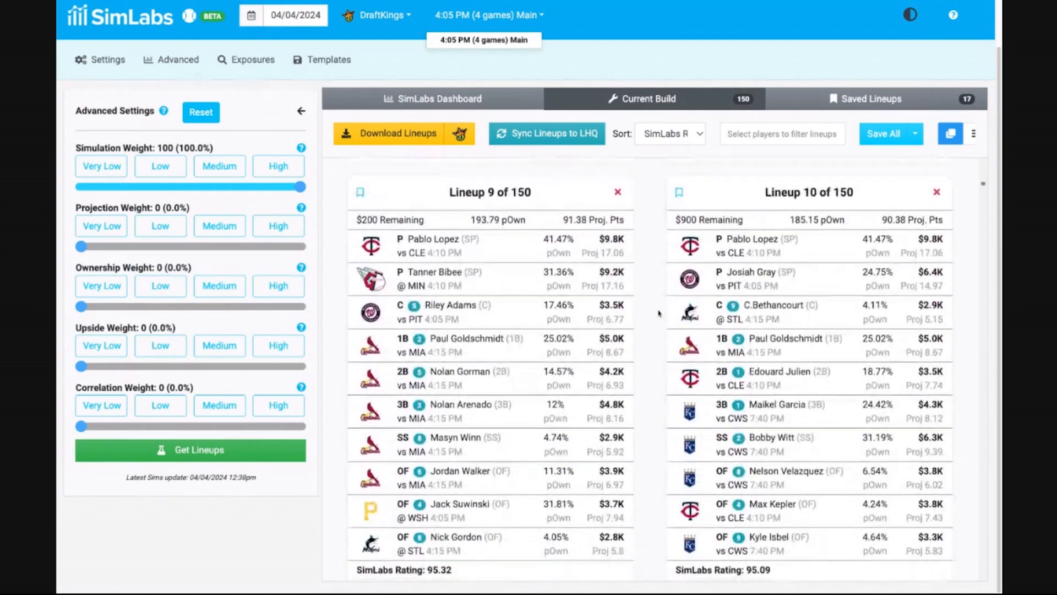
pyautogui.click(360, 170)
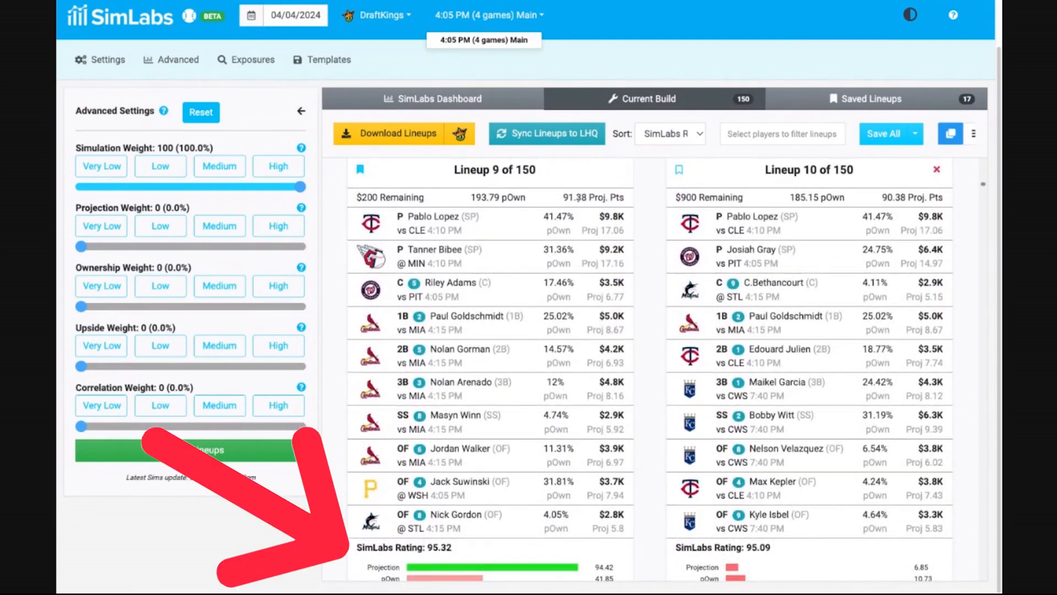
pyautogui.click(680, 171)
pyautogui.scroll(-8, 707, 366)
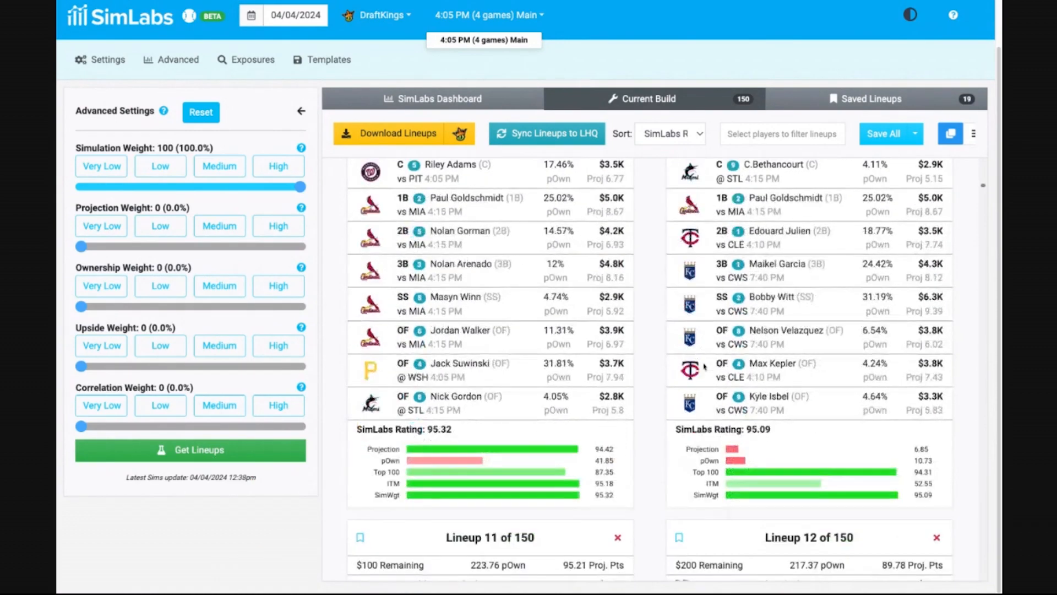
# - Open the saved lineups and review their SimLabs ratings and metrics
pyautogui.scroll(20, 706, 366)
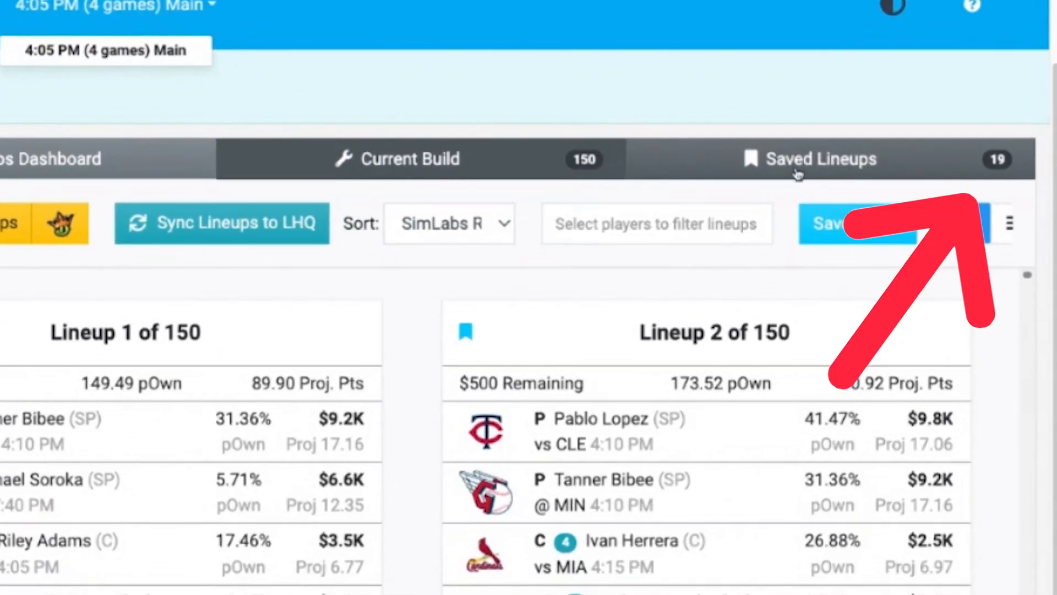
pyautogui.click(798, 174)
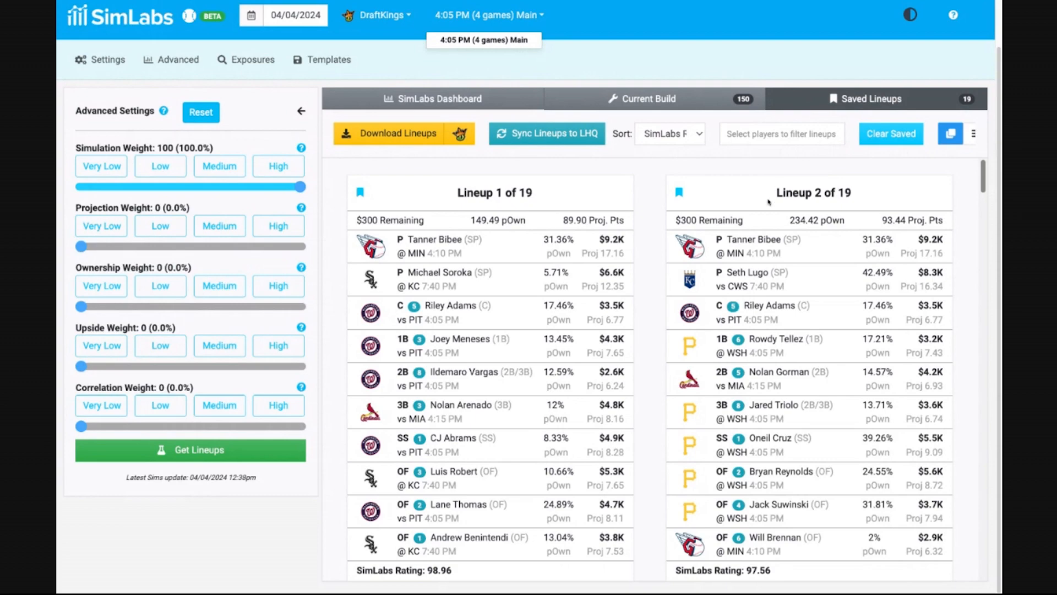
pyautogui.scroll(-5, 758, 247)
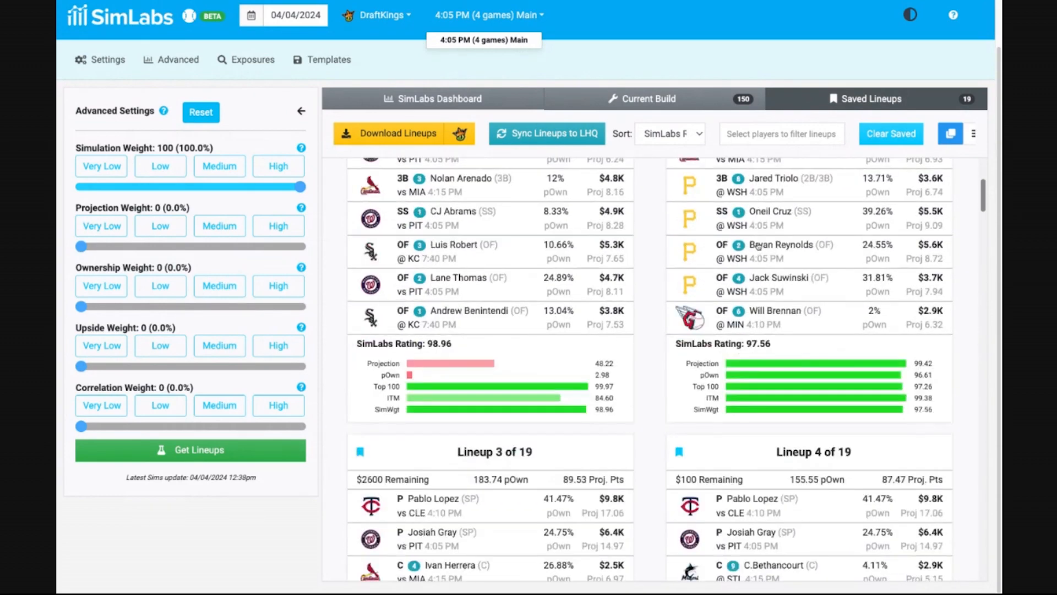
pyautogui.scroll(-19, 759, 246)
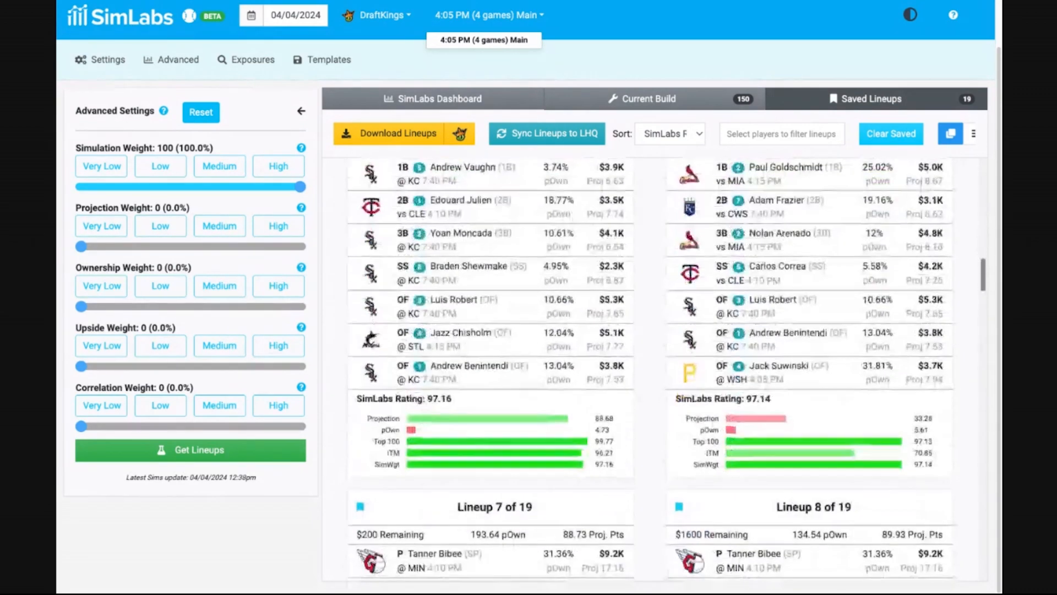
pyautogui.scroll(20, 759, 246)
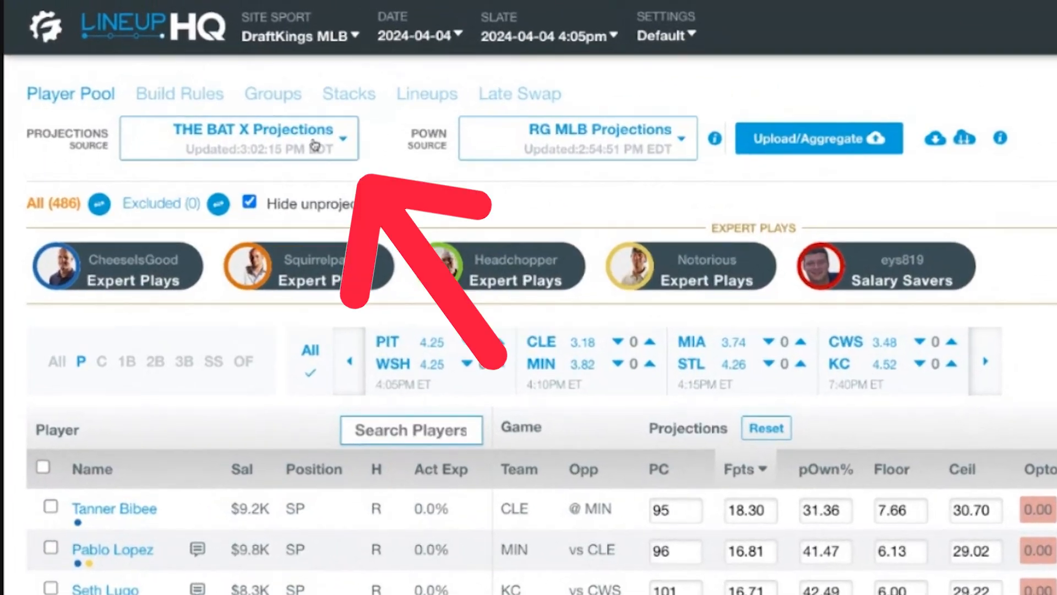
# - Switch to LineupHQ and check which projections sources are available for the player pool
pyautogui.click(247, 78)
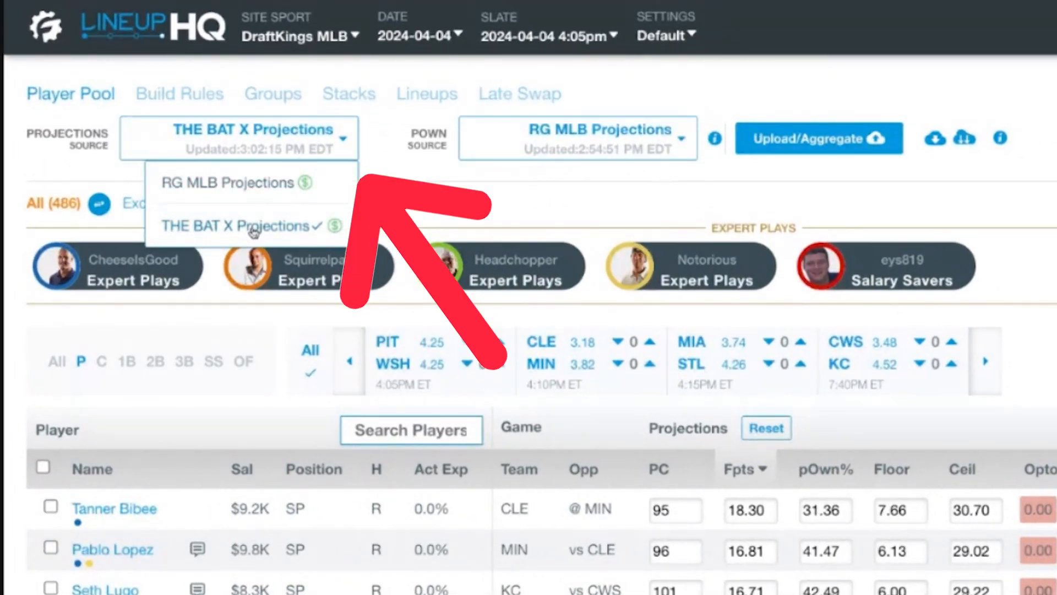
pyautogui.click(430, 178)
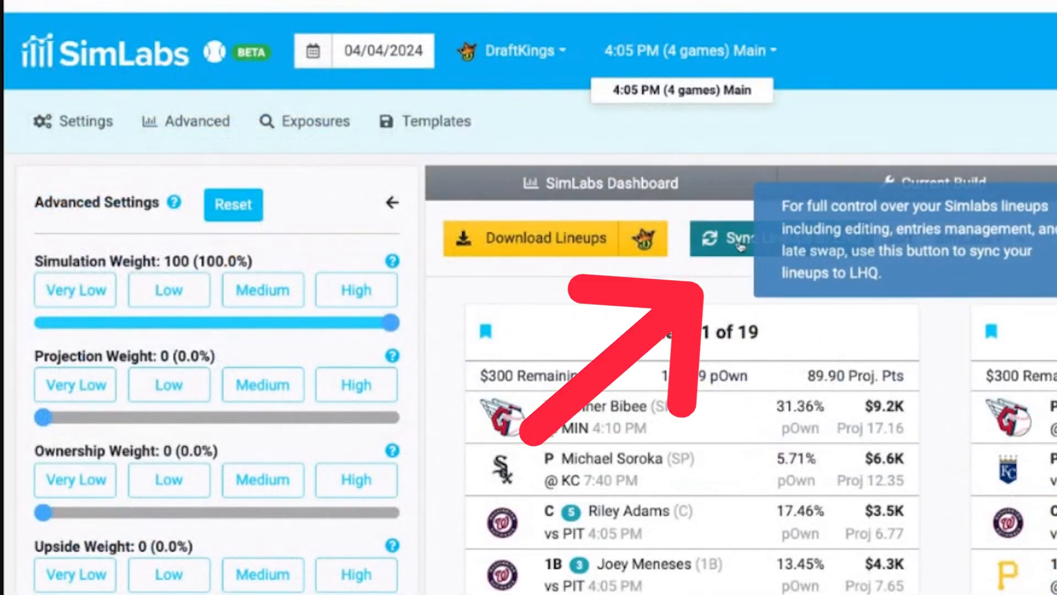
# - Sync the saved SimLabs lineups to LineupHQ and open the imported lineups there
pyautogui.click(749, 245)
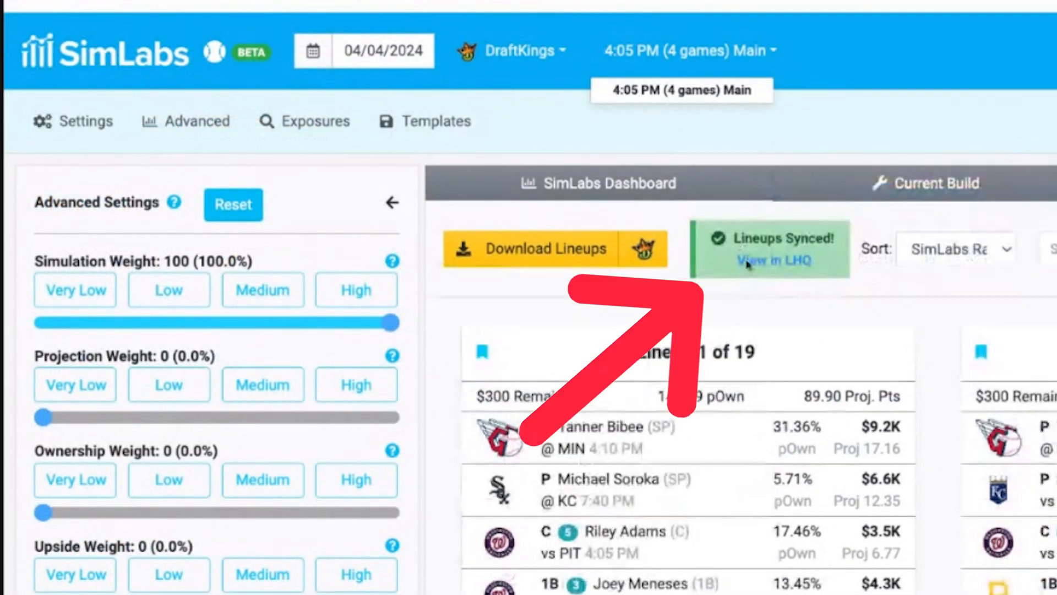
pyautogui.click(776, 263)
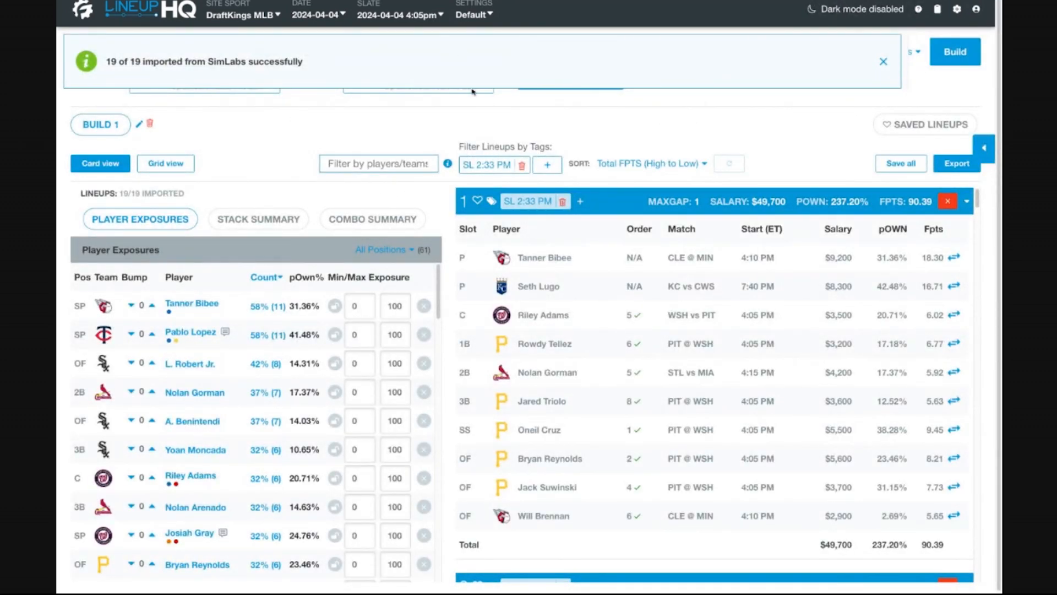
pyautogui.moveTo(238, 62); pyautogui.dragTo(288, 62)
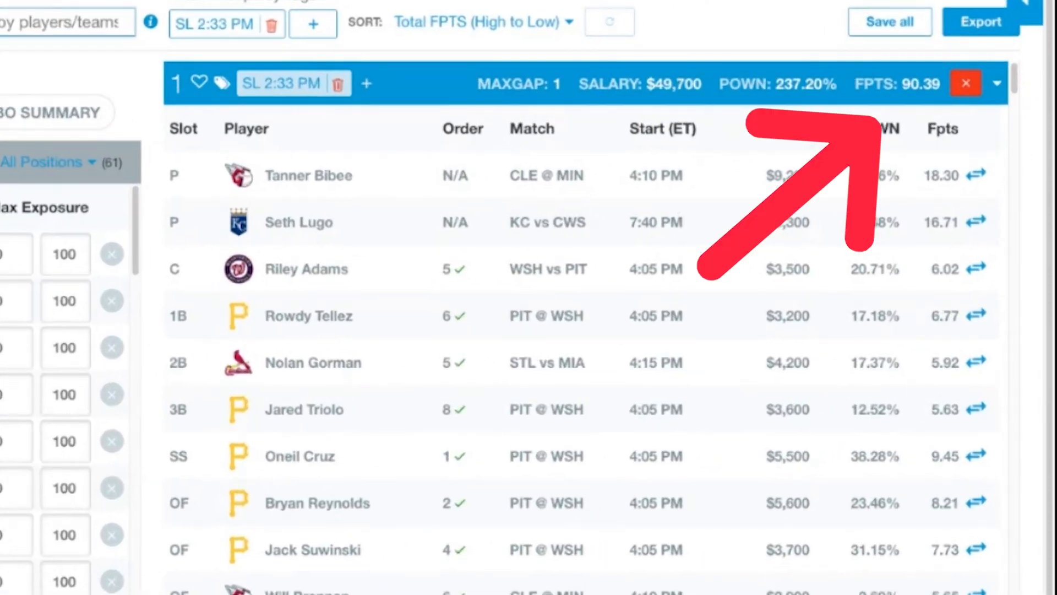
# - Compare the total FPTS of the imported lineups from the first to the last, as sorted from high to low
pyautogui.scroll(-15, 628, 198)
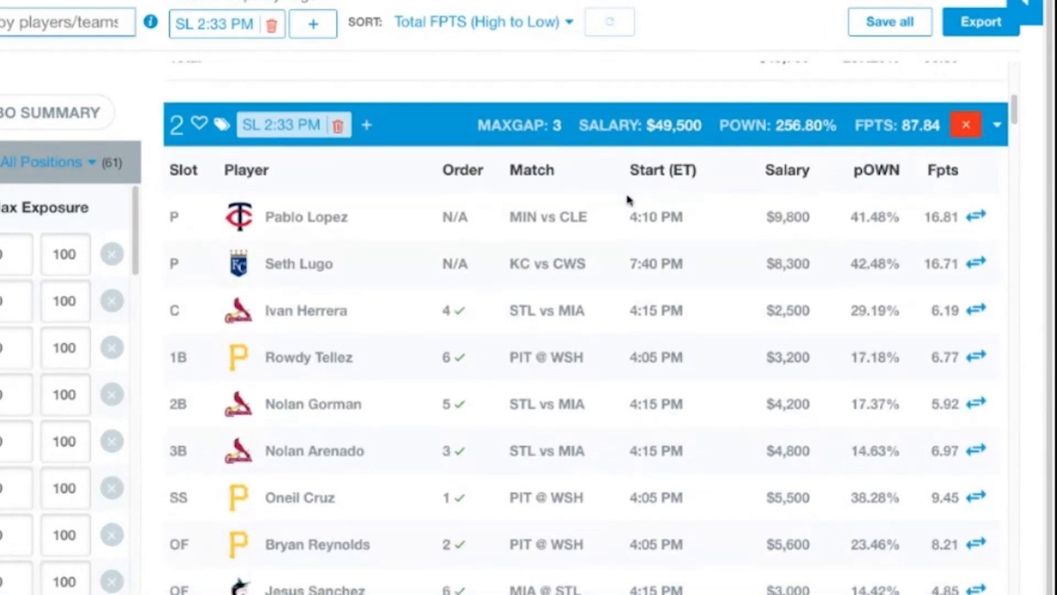
pyautogui.scroll(-13, 628, 198)
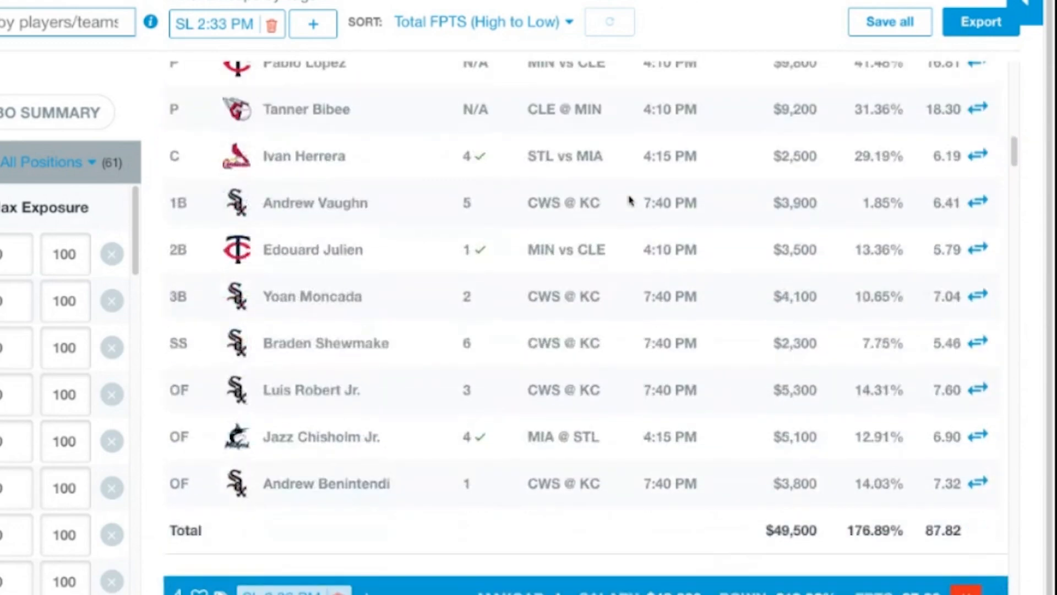
pyautogui.scroll(-15, 631, 201)
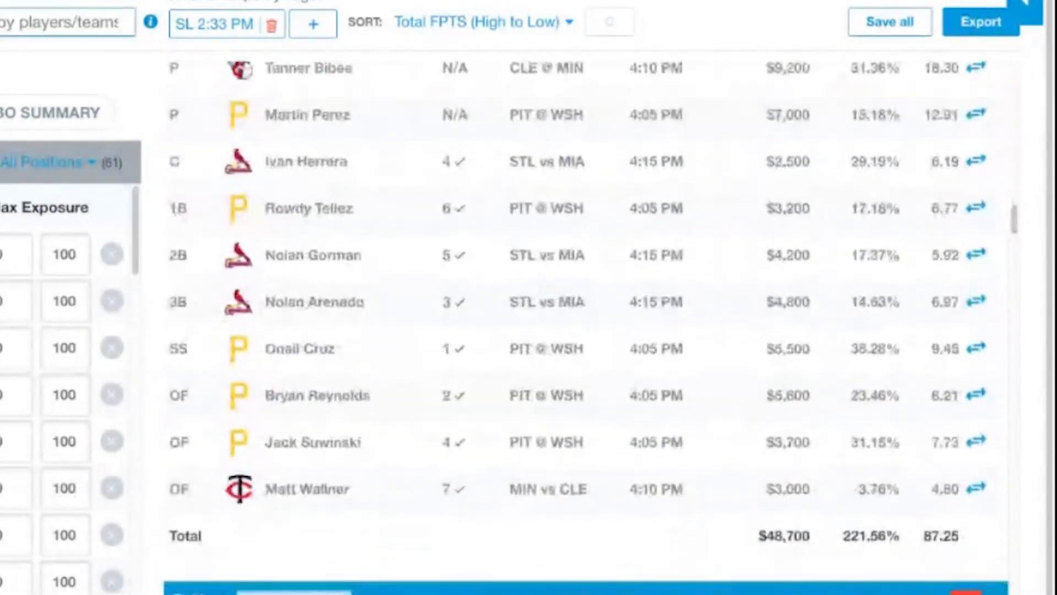
pyautogui.scroll(20, 589, 325)
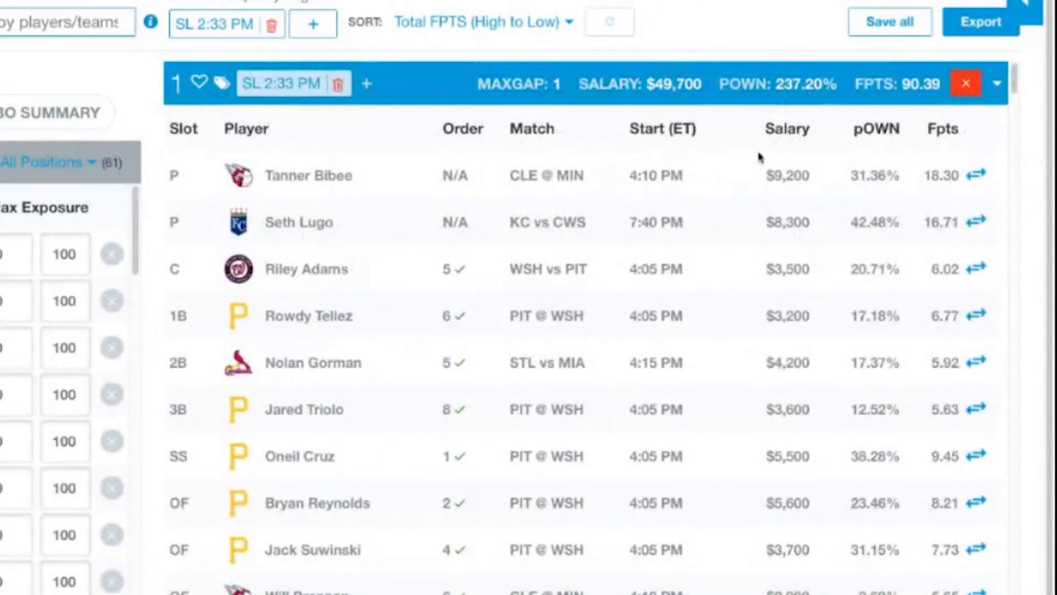
pyautogui.moveTo(902, 83); pyautogui.dragTo(940, 84)
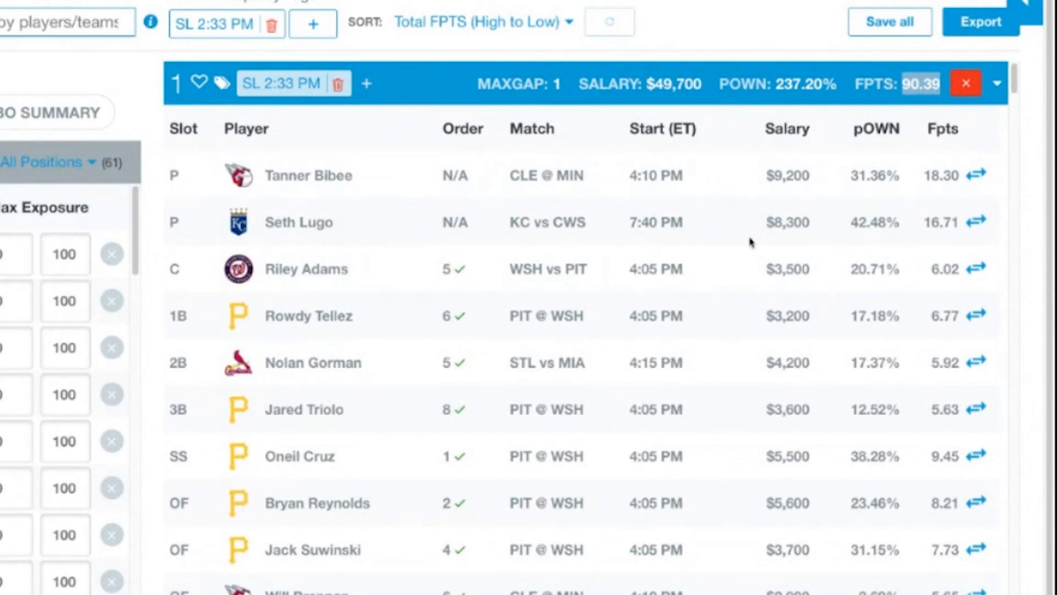
pyautogui.scroll(-18, 746, 218)
pyautogui.scroll(18, 747, 210)
pyautogui.scroll(-20, 677, 283)
pyautogui.scroll(-20, 677, 284)
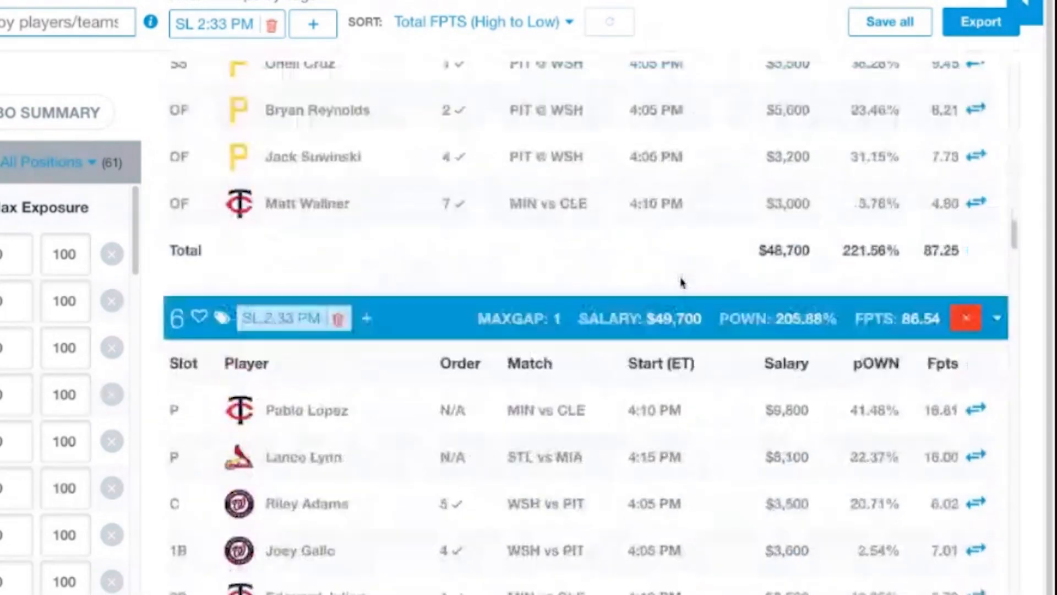
pyautogui.scroll(-5, 695, 301)
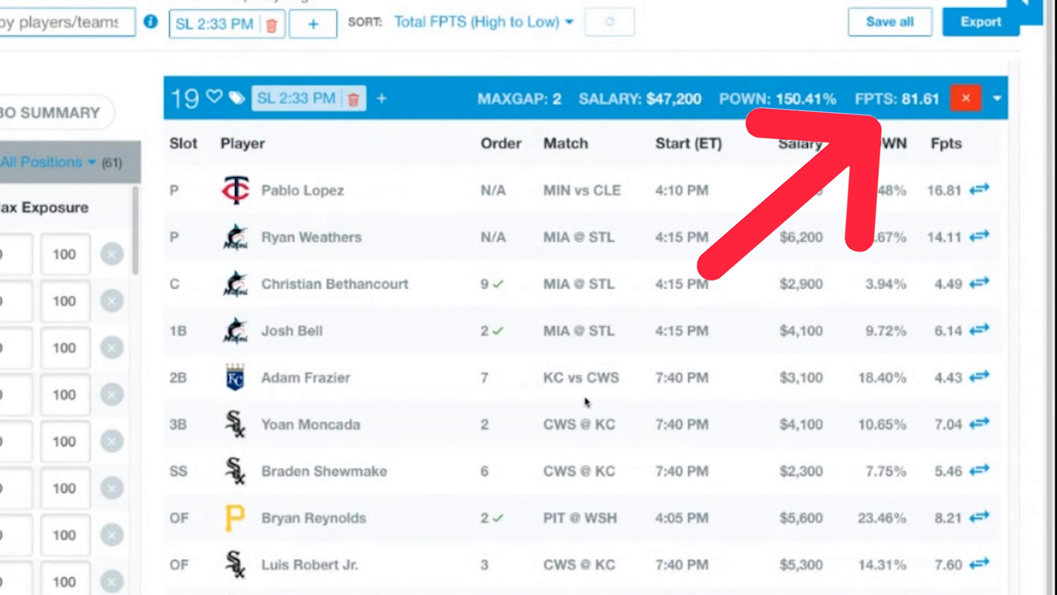
pyautogui.scroll(-15, 554, 300)
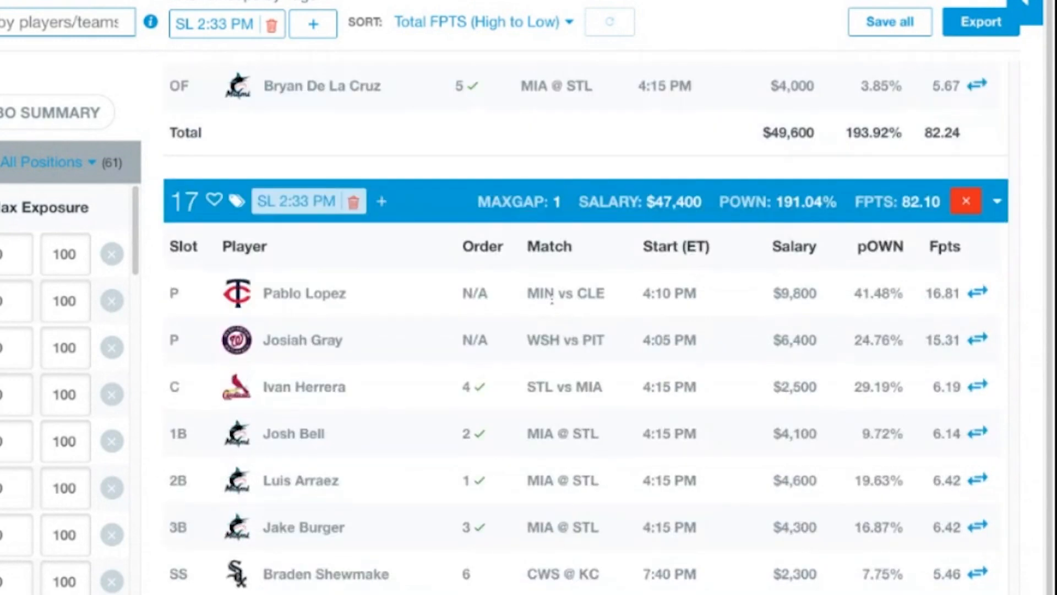
pyautogui.scroll(20, 553, 304)
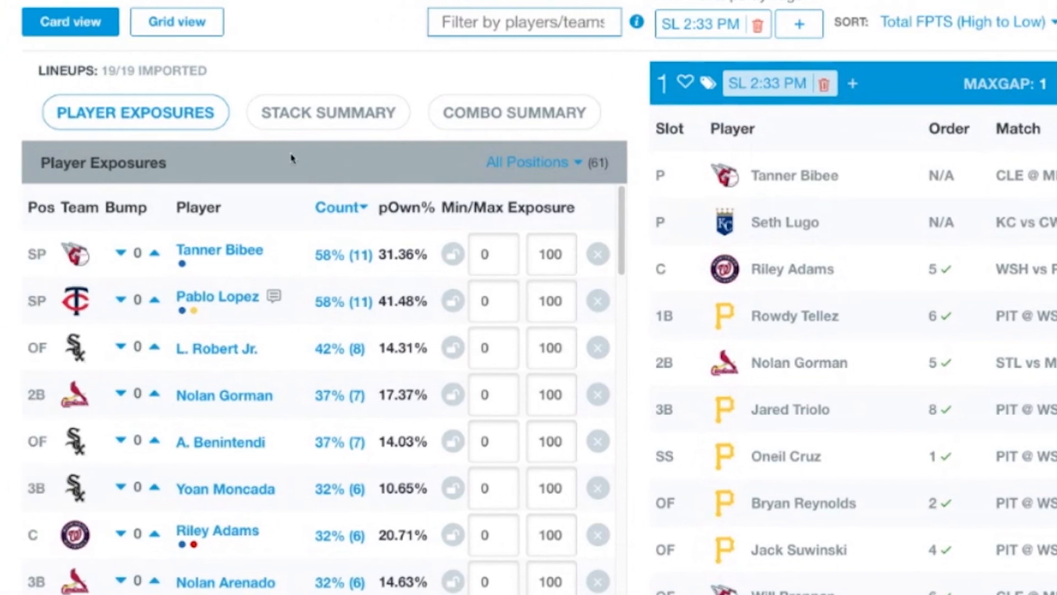
# - Examine the stack summary in LineupHQ and the player, team and stack exposures of the saved lineups in SimLabs
pyautogui.click(326, 120)
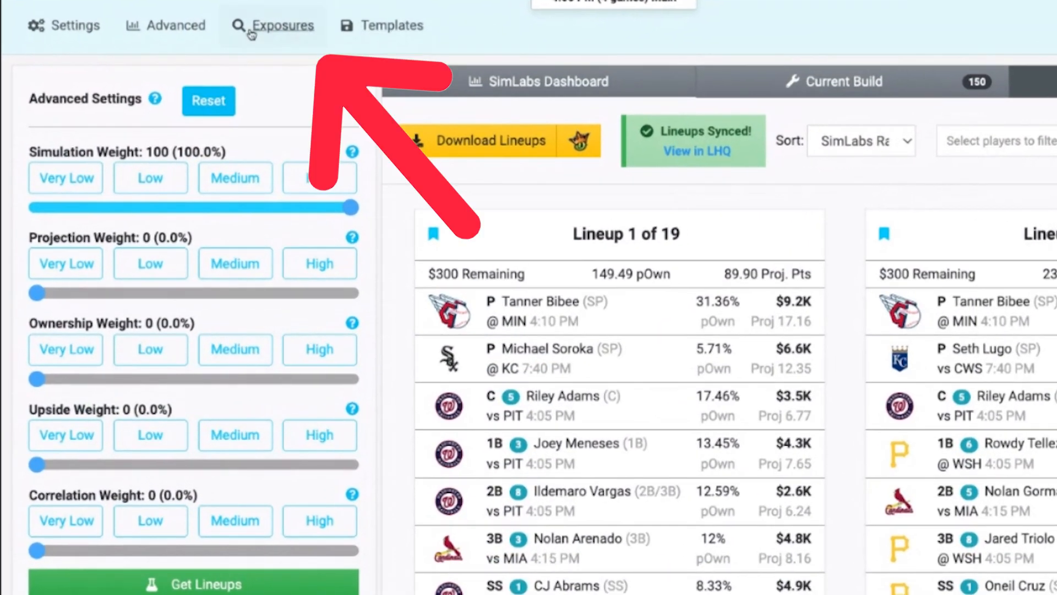
pyautogui.click(248, 68)
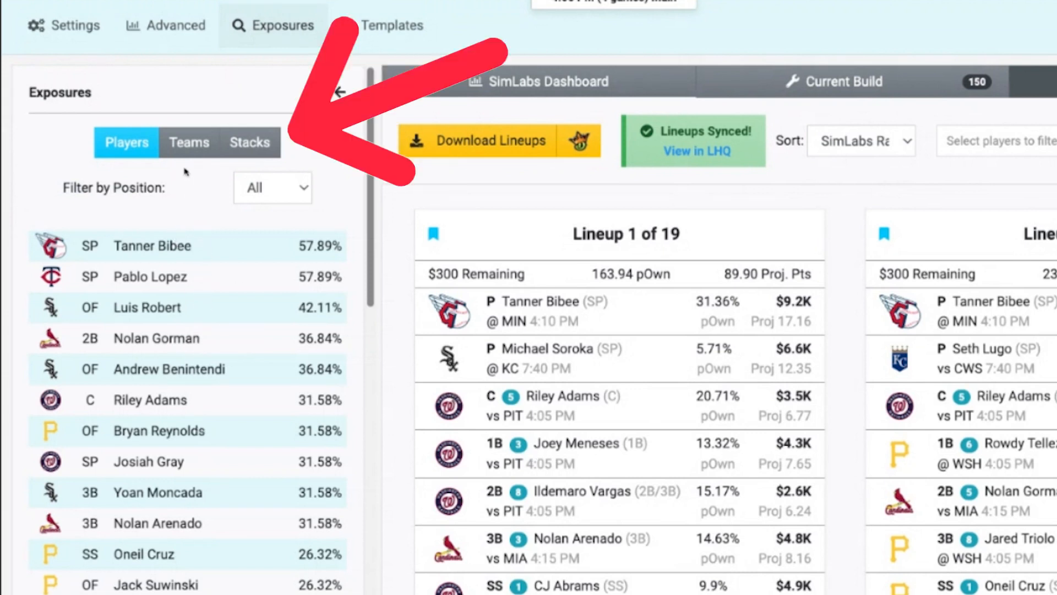
pyautogui.click(190, 143)
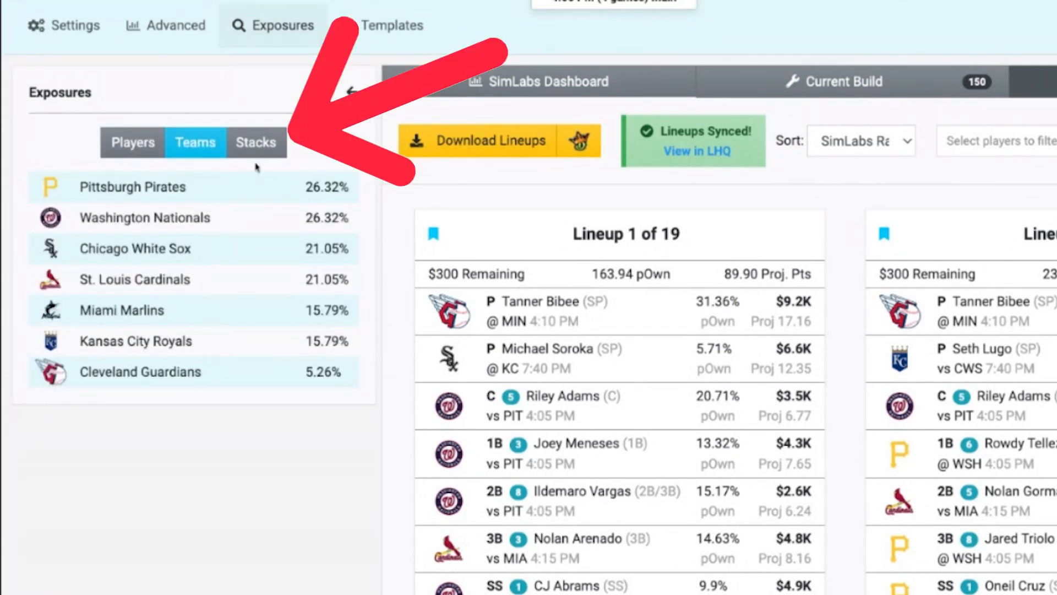
pyautogui.click(256, 144)
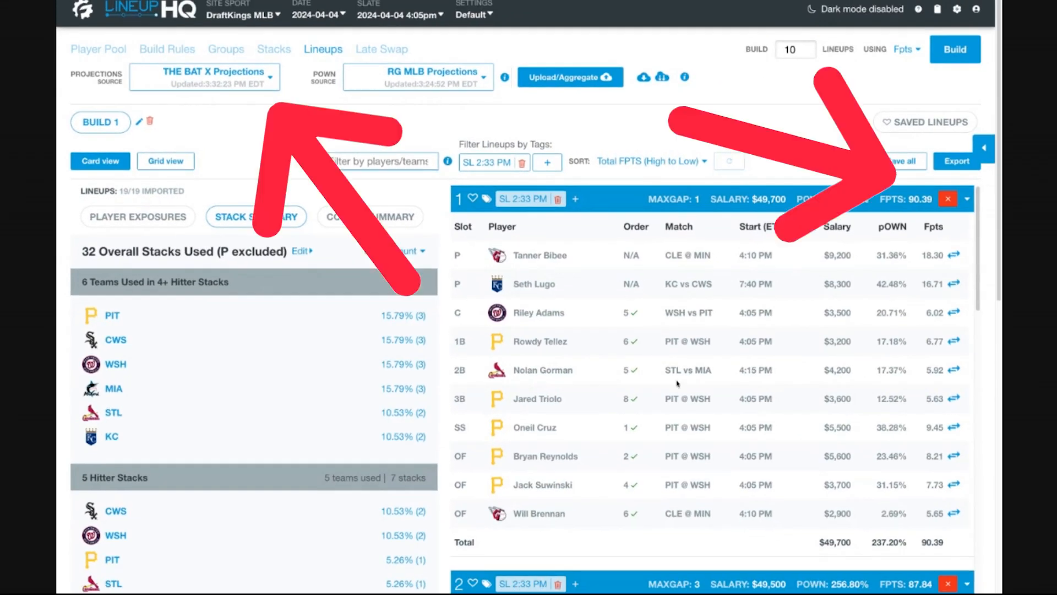
pyautogui.scroll(-7, 697, 333)
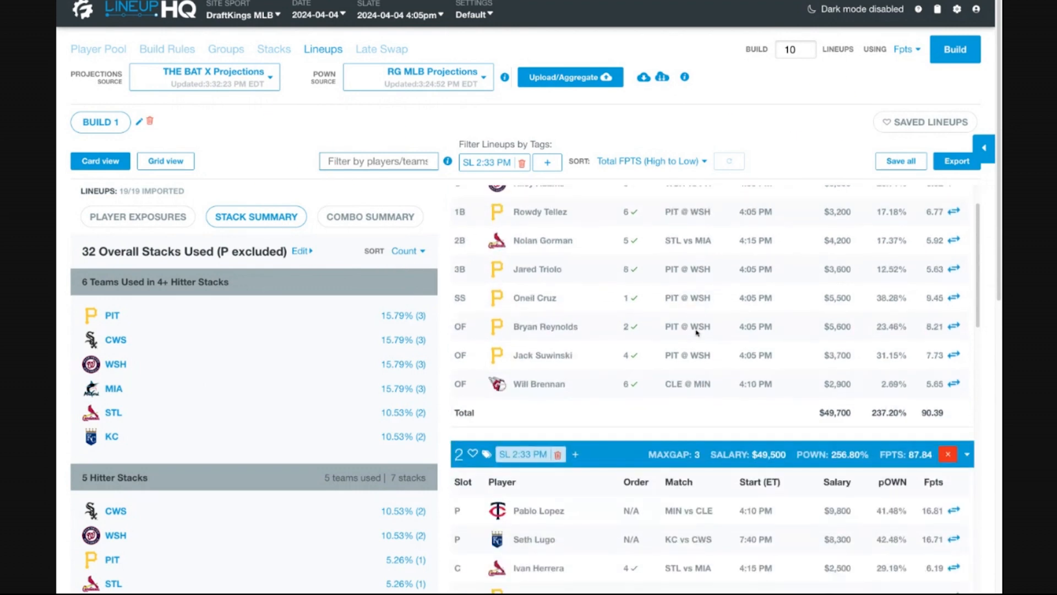
pyautogui.scroll(7, 700, 332)
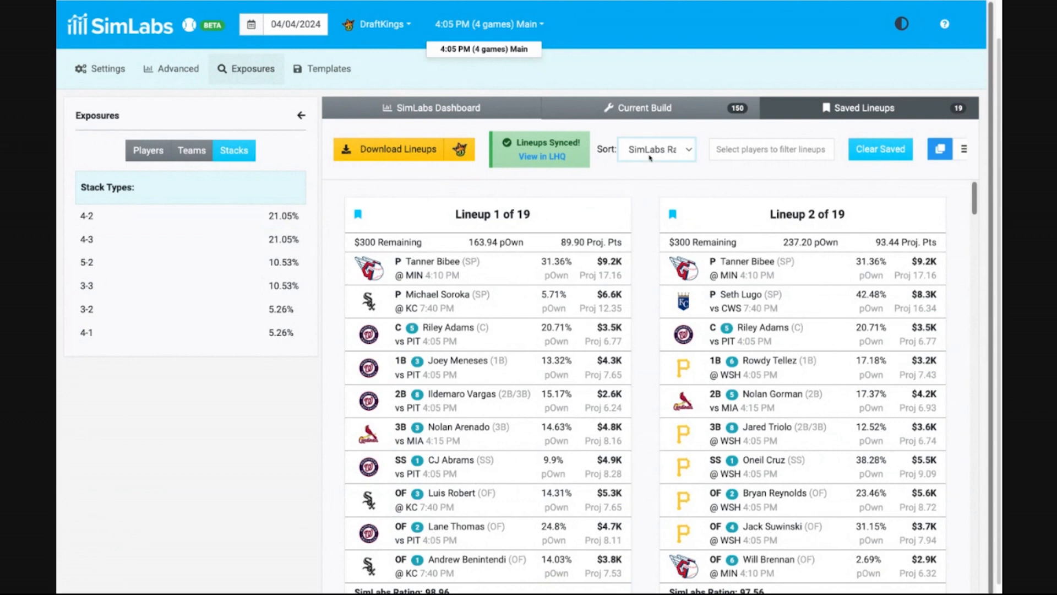
# - Sort the saved lineups in SimLabs by Top 100 rating and review the highest-ranked ones
pyautogui.press('Down')
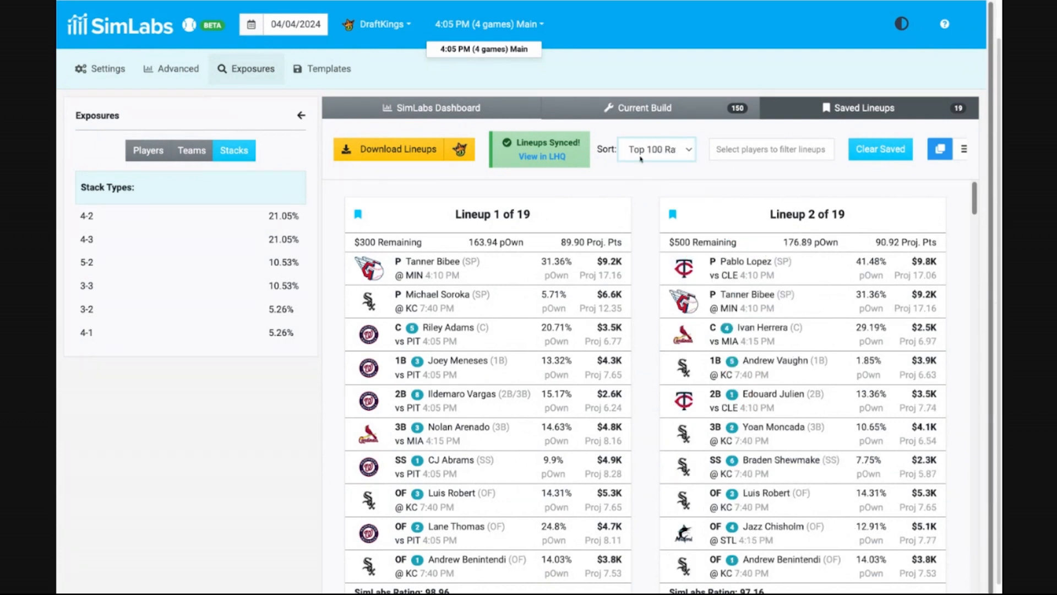
pyautogui.click(640, 193)
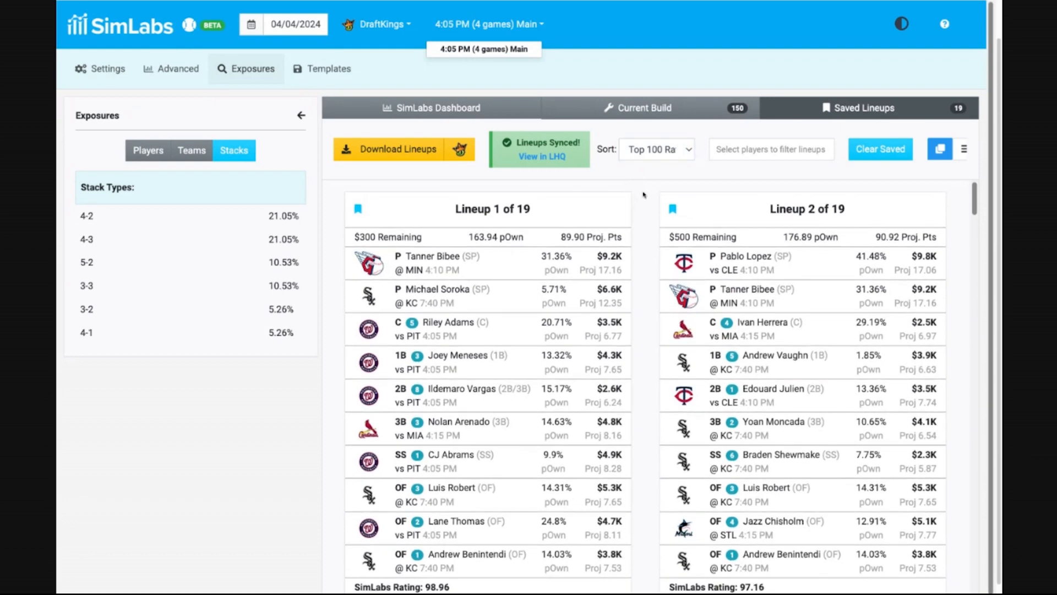
pyautogui.scroll(-2, 644, 210)
pyautogui.scroll(-8, 647, 224)
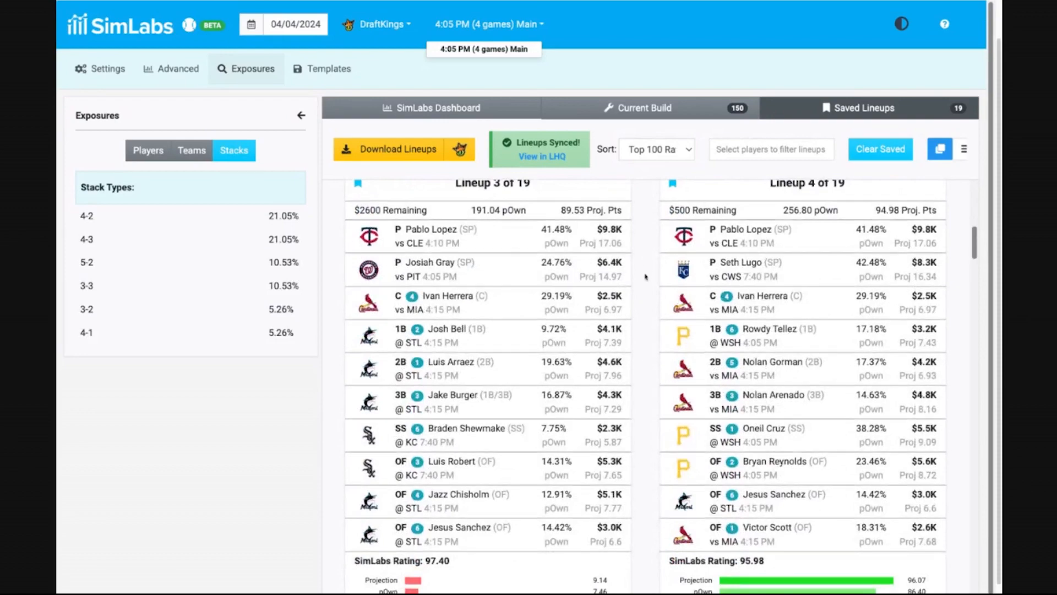
pyautogui.scroll(-1, 648, 277)
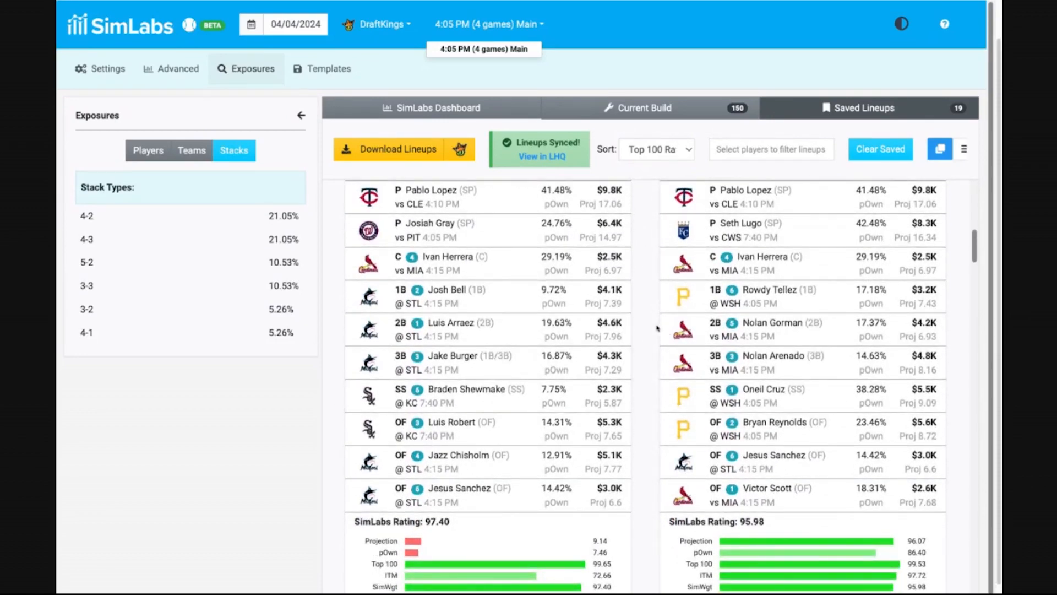
pyautogui.scroll(-8, 666, 328)
pyautogui.scroll(-4, 667, 328)
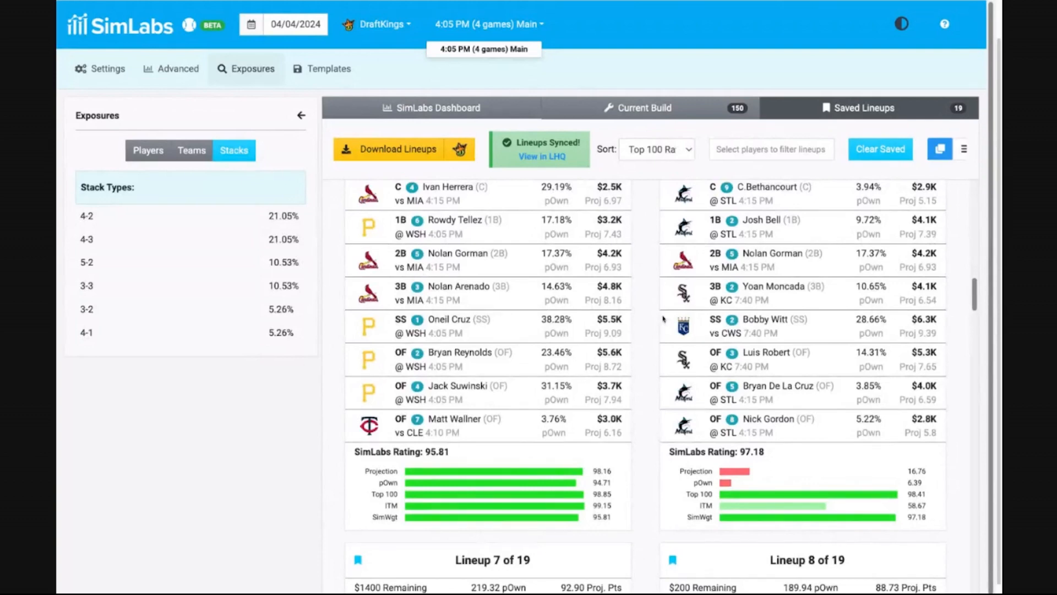
pyautogui.scroll(20, 664, 318)
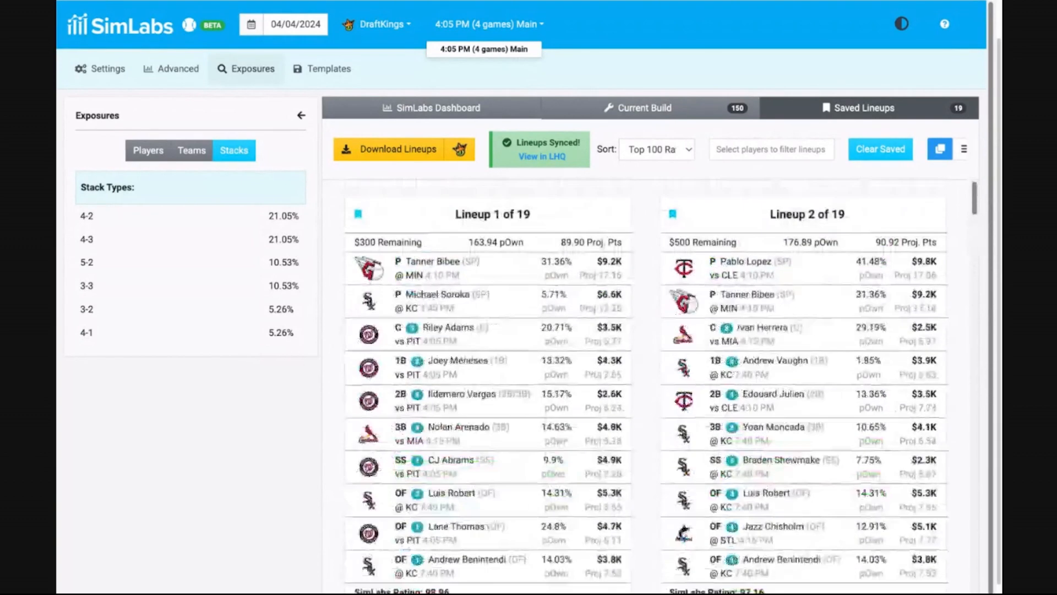
pyautogui.scroll(2, 664, 318)
pyautogui.moveTo(288, 7)
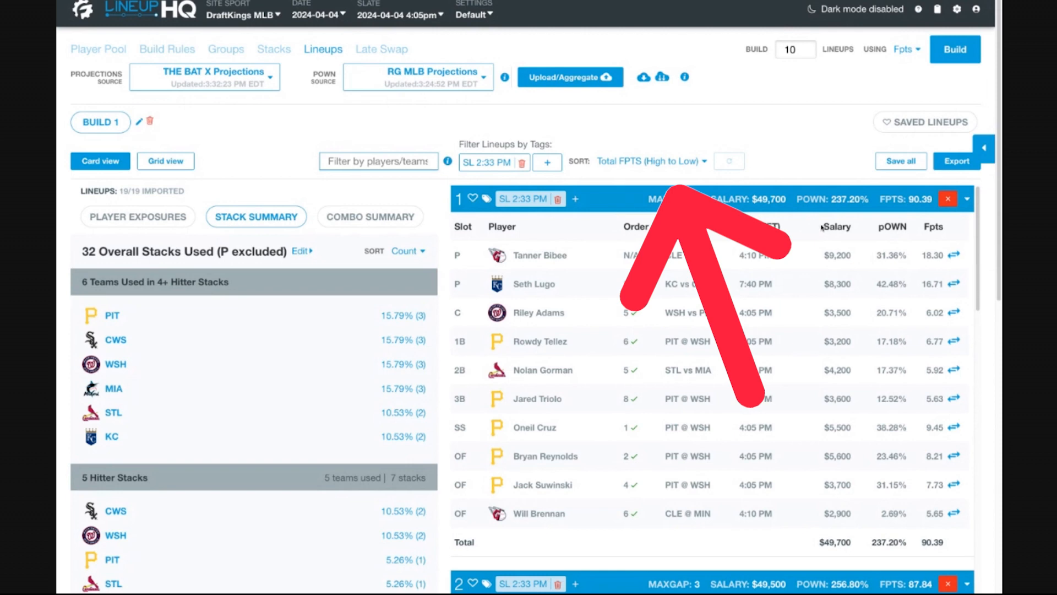
# - Review the five imported lineups with the highest total FPTS in LineupHQ and return to the saved lineups in SimLabs
pyautogui.scroll(-8, 820, 227)
pyautogui.scroll(-16, 825, 227)
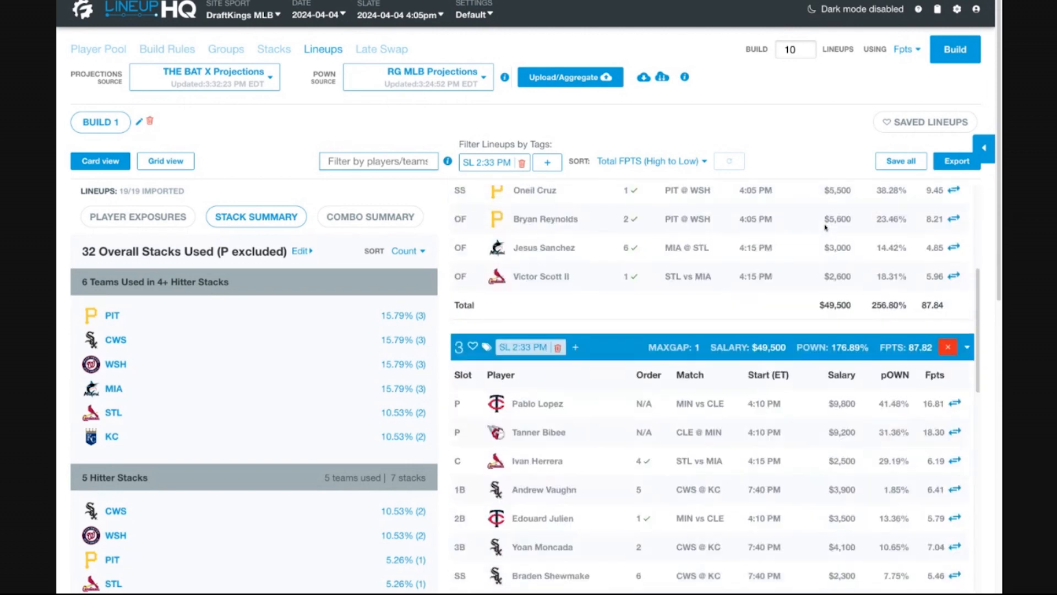
pyautogui.scroll(-5, 827, 228)
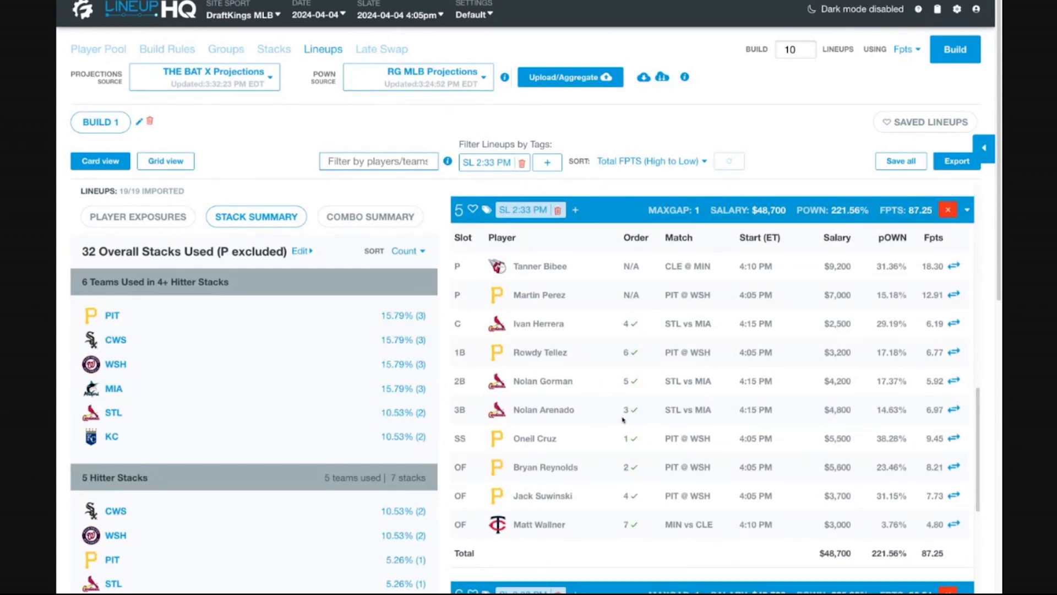
pyautogui.scroll(1, 624, 406)
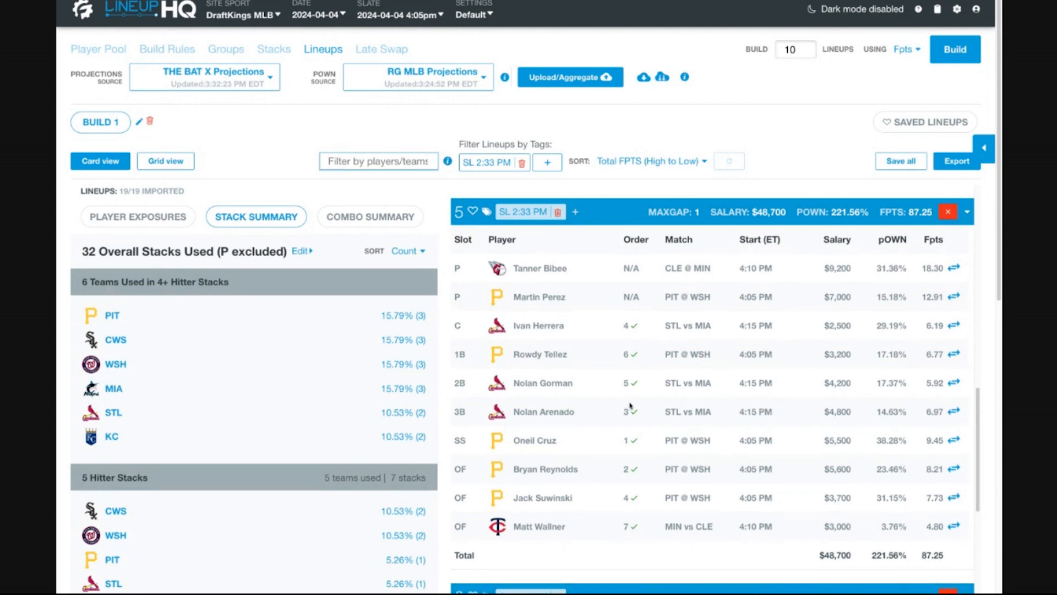
pyautogui.scroll(12, 630, 406)
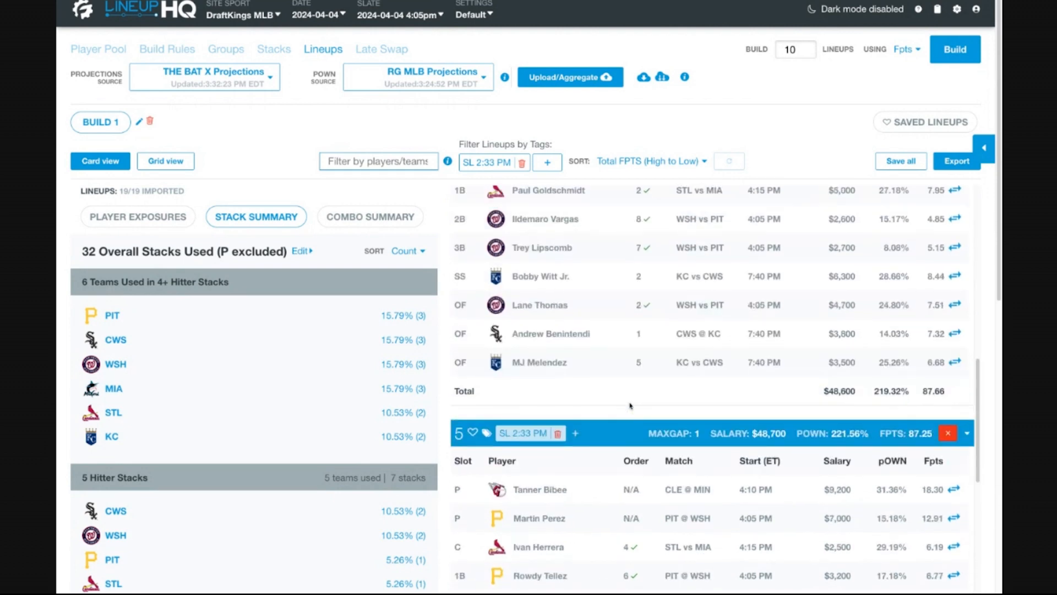
pyautogui.scroll(10, 630, 406)
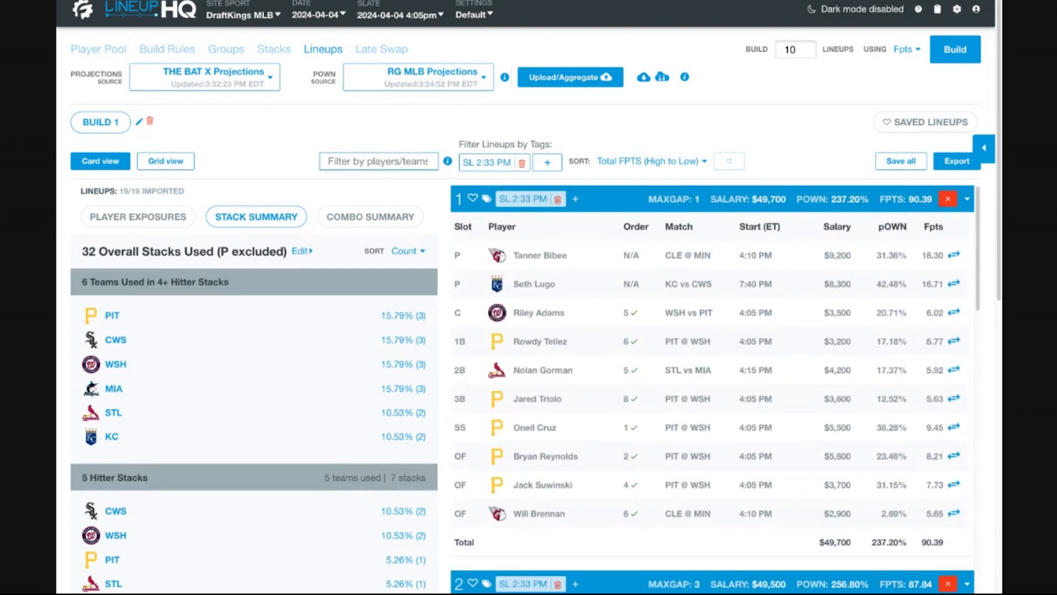
pyautogui.click(291, 1)
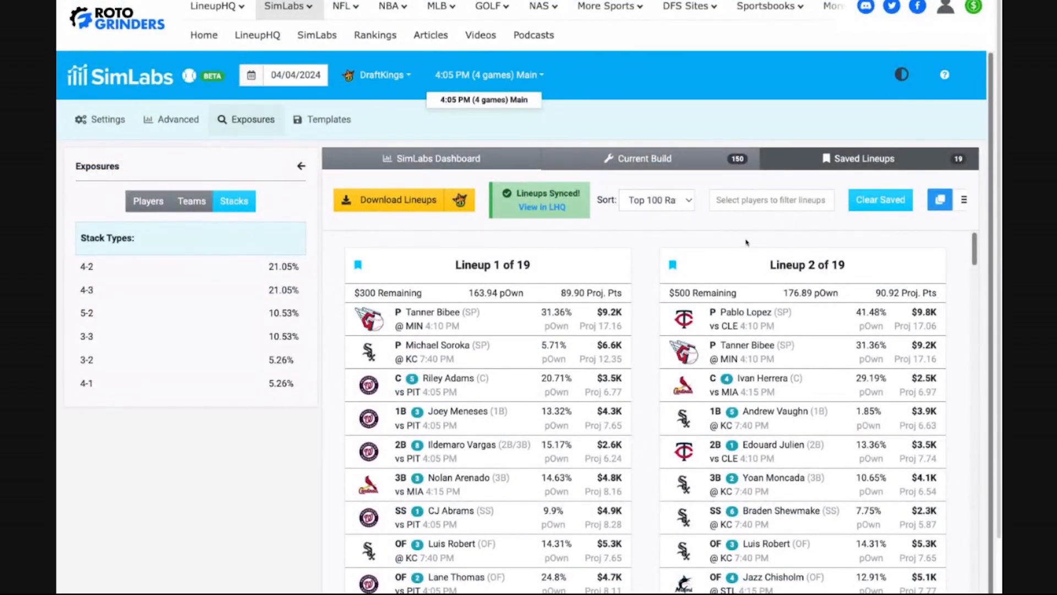